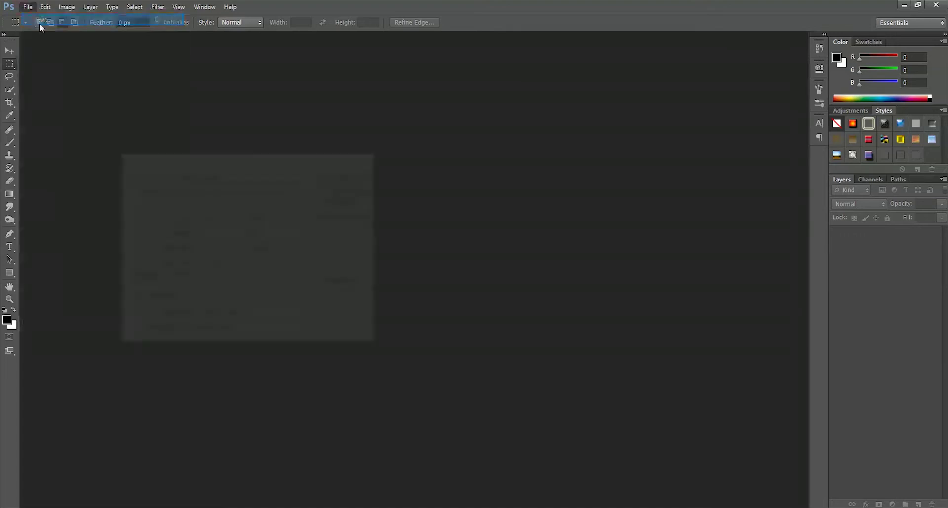
- Name the new document 'Action Lines', keep 1600 × 1200 px with a white background, and create it
type("Action Lines")
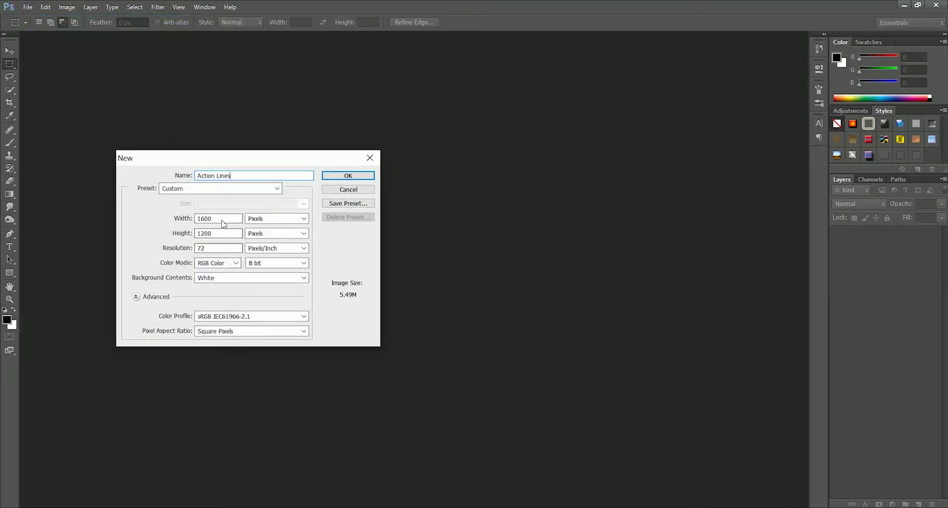
left_click(222, 218)
left_click(215, 234)
left_click(362, 176)
- Draw a thin black triangular spike with the Pen tool in Shape mode from three points
left_click(9, 234)
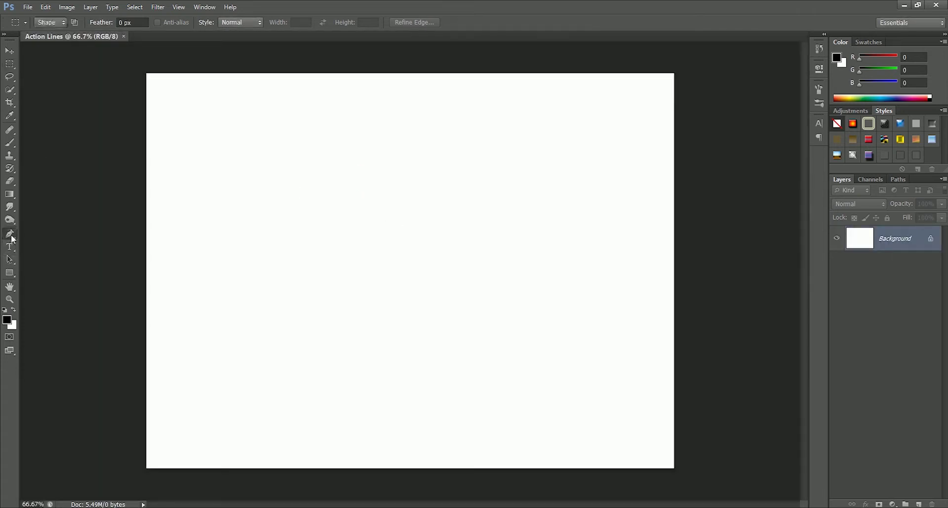
left_click(10, 325)
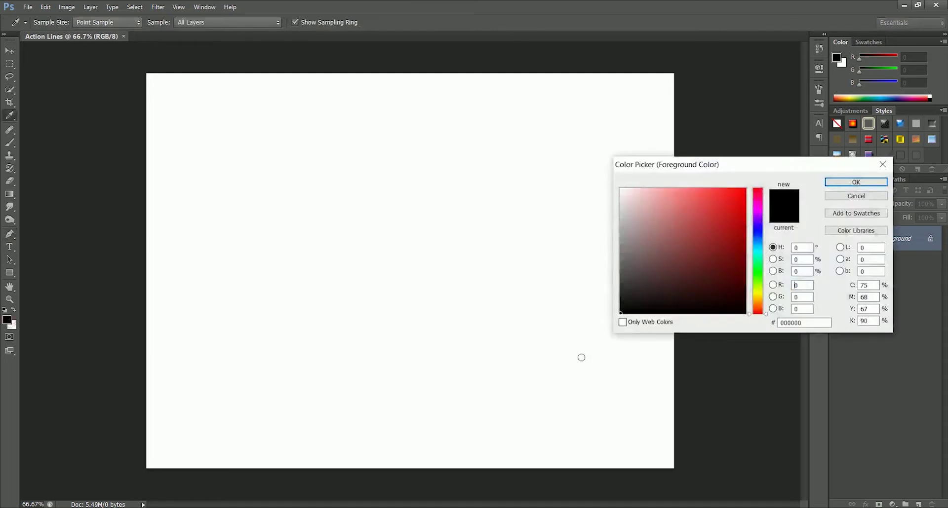
left_click(856, 181)
left_click(185, 426)
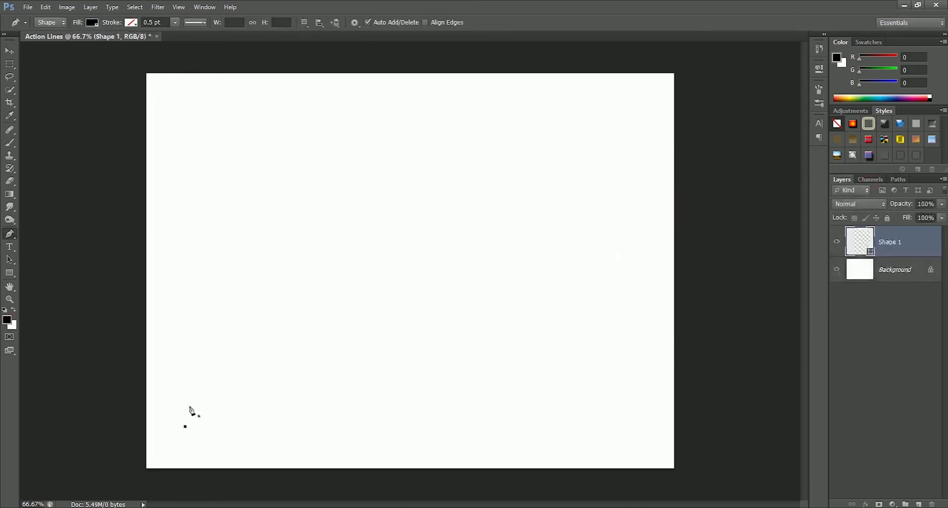
left_click(196, 162)
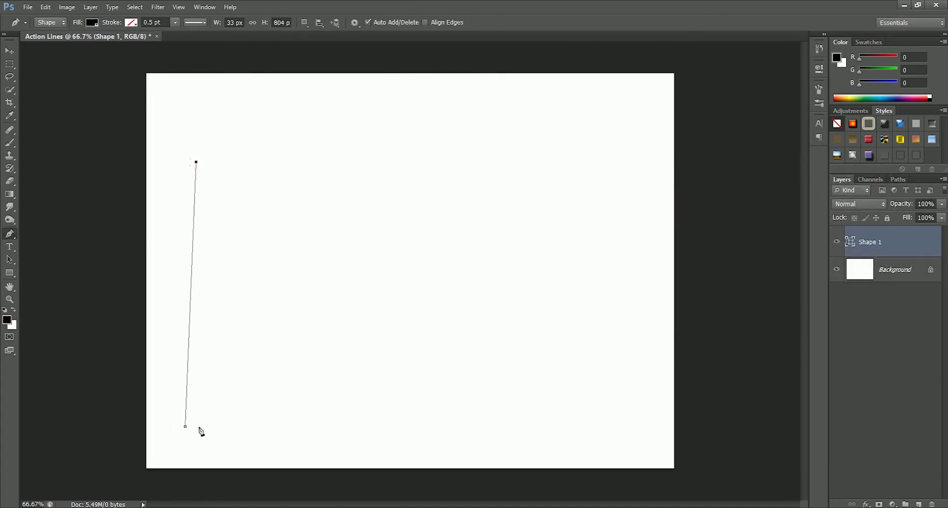
left_click(200, 429)
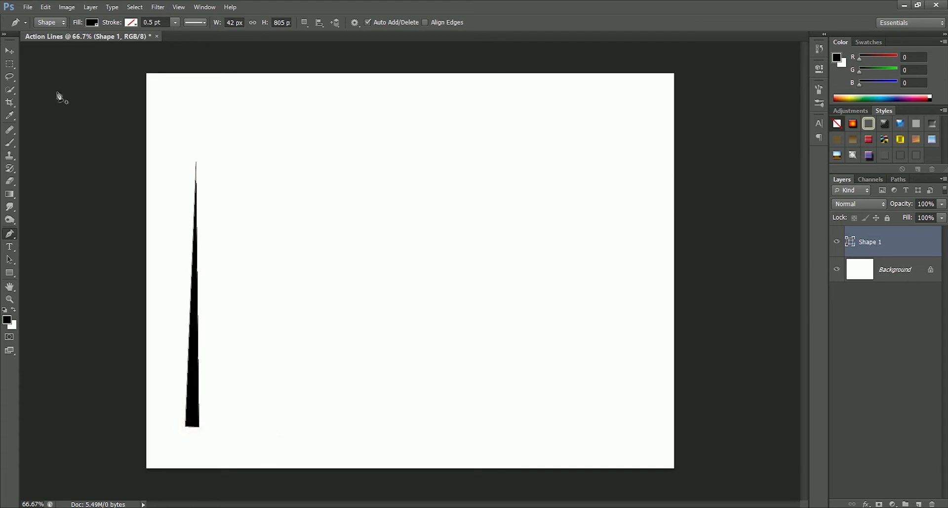
- Shift the spike slightly down-left and nudge its top anchor point left
left_click_drag(195, 378, 190, 403)
left_click(10, 259)
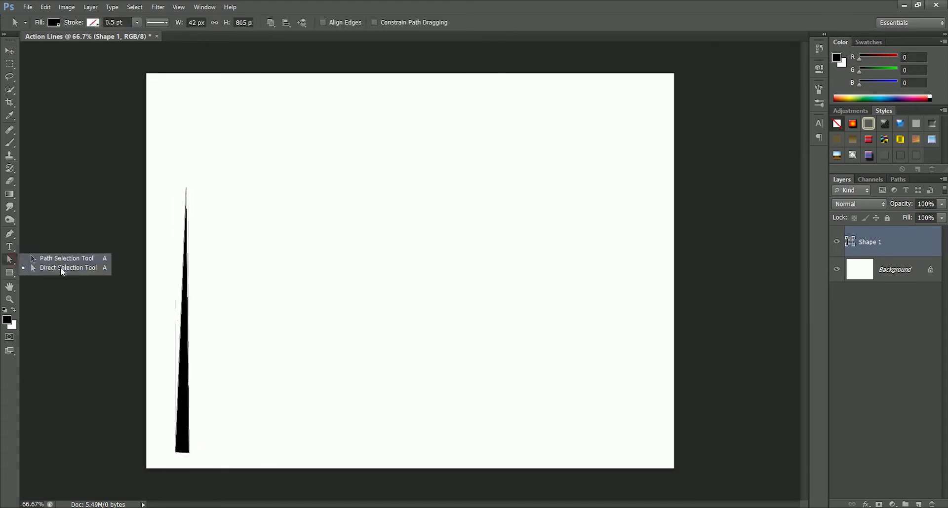
left_click(62, 272)
left_click_drag(220, 172, 167, 202)
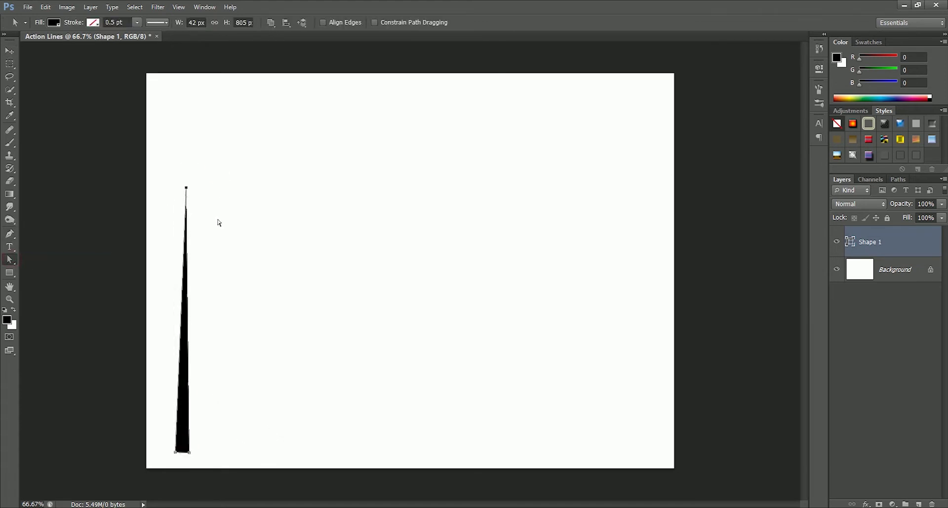
key("Left")
key("Left")
key("Left")
key("Left")
key("Left")
key("Left")
key("Left")
key("Left")
key("Escape")
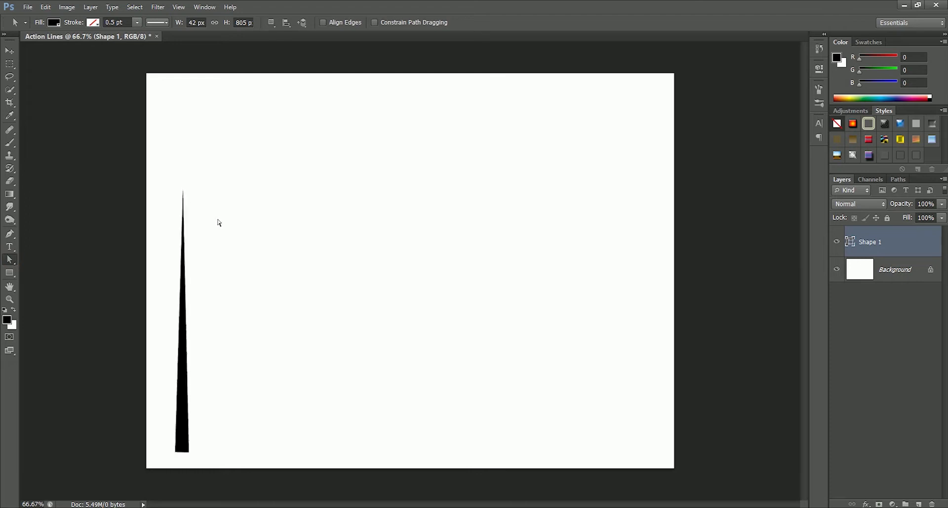
- Try moving the spike to the canvas bottom with the Move tool, then undo the move
key("v")
key("ctrl+t")
key("Escape")
left_click(212, 404)
left_click_drag(181, 433, 162, 448)
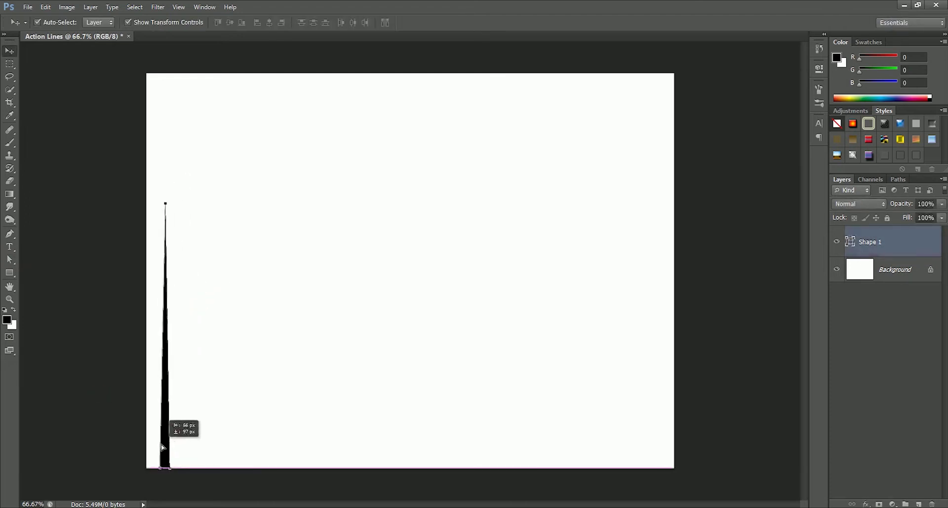
key("ctrl+z")
key("ctrl+t")
- Duplicate the spike layer repeatedly, move the top copy far right, and distribute horizontal centers across all spikes
key("Escape")
left_click(689, 342)
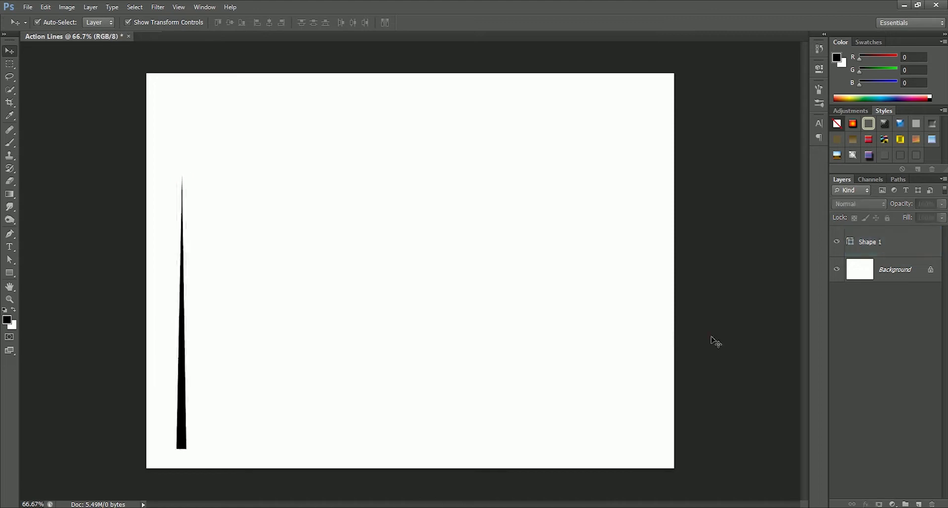
left_click(911, 246)
key("ctrl+j")
key("ctrl+j")
key("ctrl+j")
key("ctrl+j")
key("ctrl+j")
key("ctrl+j")
key("ctrl+j")
key("ctrl+j")
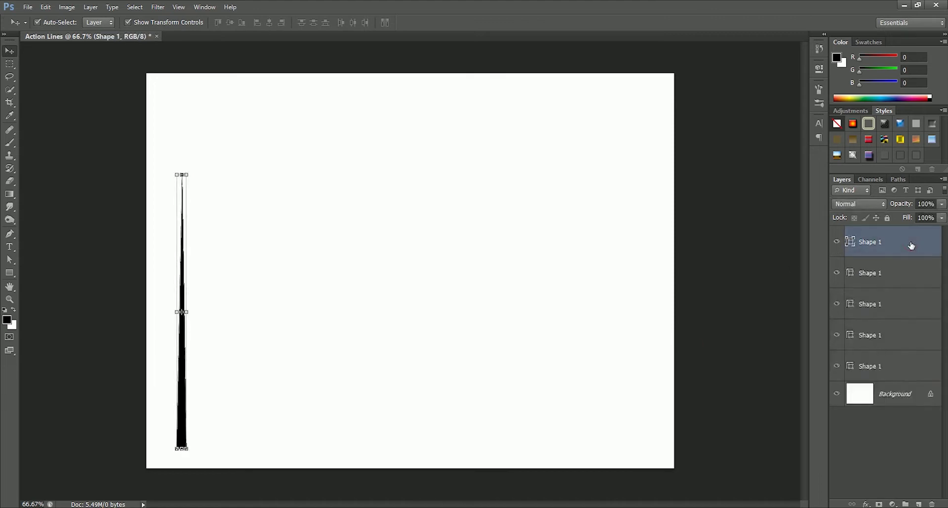
key("shift+Right")
key("shift+Right")
key("shift+Right")
key("shift+Right")
key("shift+Right")
key("shift+Right")
key("shift+Right")
key("shift+Right")
key("shift+Right")
key("shift+Right")
key("shift+Right")
key("shift+Right")
key("shift+Right")
key("shift+Right")
key("shift+Right")
key("shift+Right")
key("shift+Right")
key("shift+Right")
key("shift+Right")
key("shift+Right")
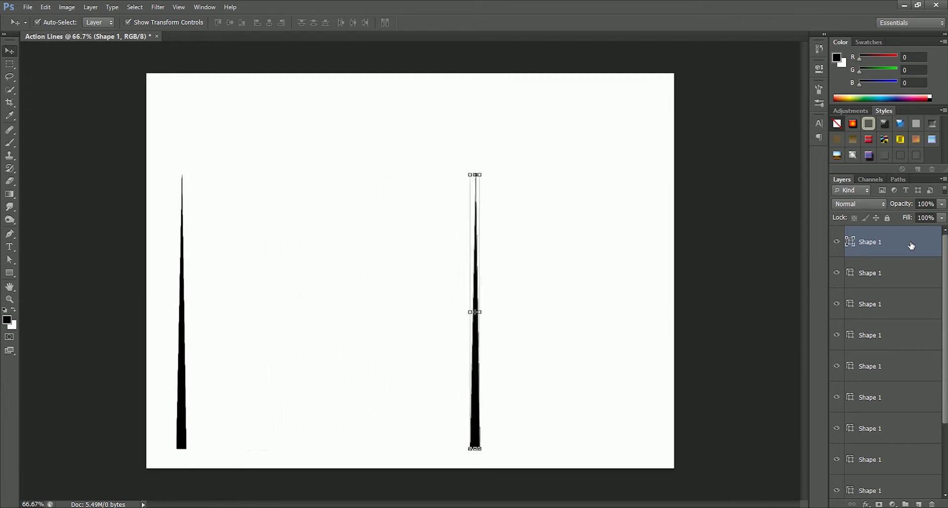
scroll(891, 404, "down", 2)
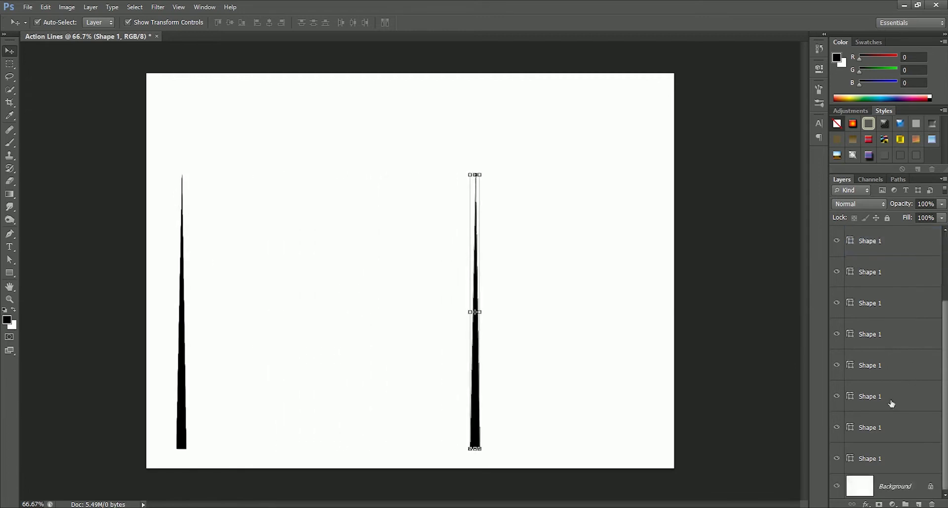
left_click(915, 465, "shift")
left_click(353, 22)
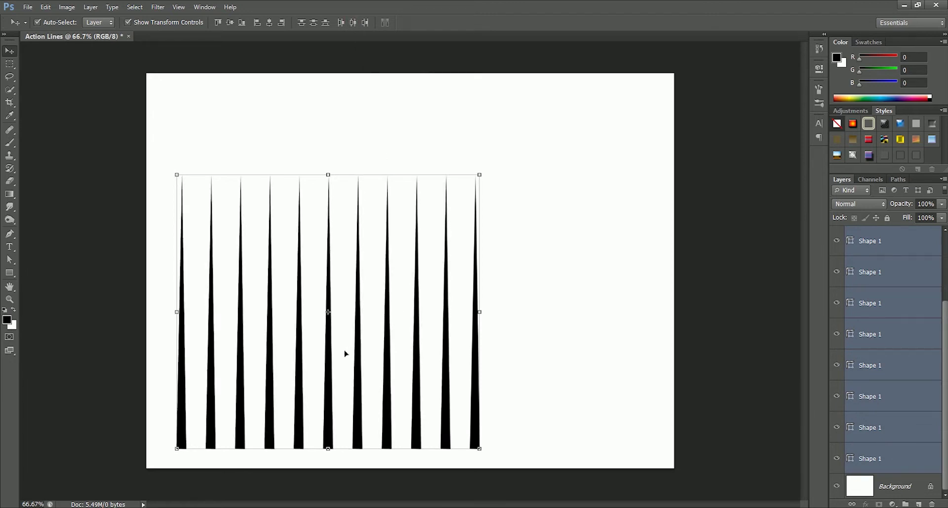
- Shorten the 2nd, 4th, 6th, 8th and 10th spikes from the top
left_click(586, 239)
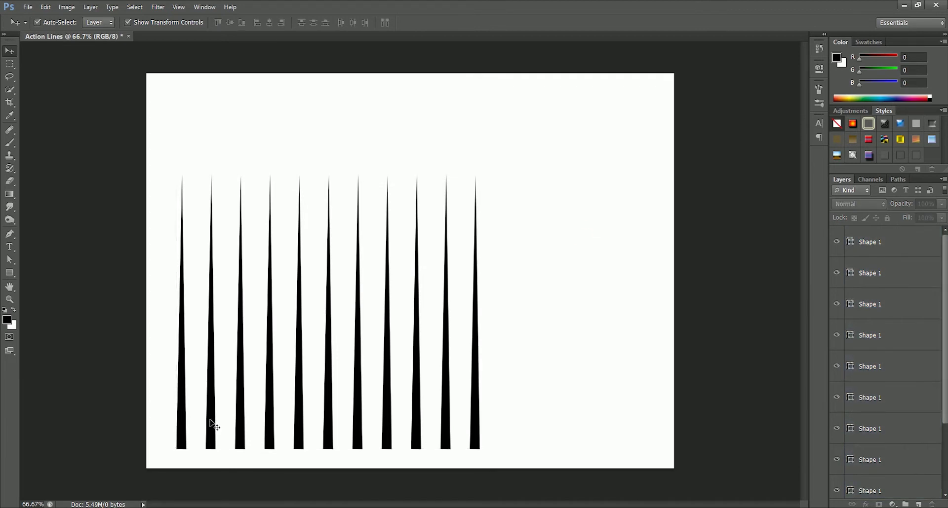
left_click(211, 423)
left_click(274, 425, "shift")
left_click(328, 426, "shift")
left_click(387, 418, "shift")
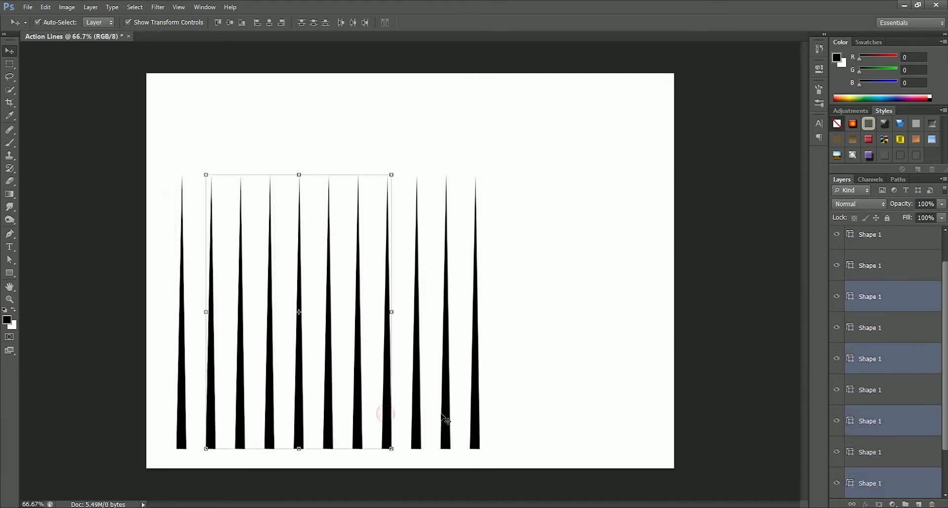
left_click(446, 418, "shift")
key("ctrl+t")
left_click_drag(328, 170, 329, 199)
key("Return")
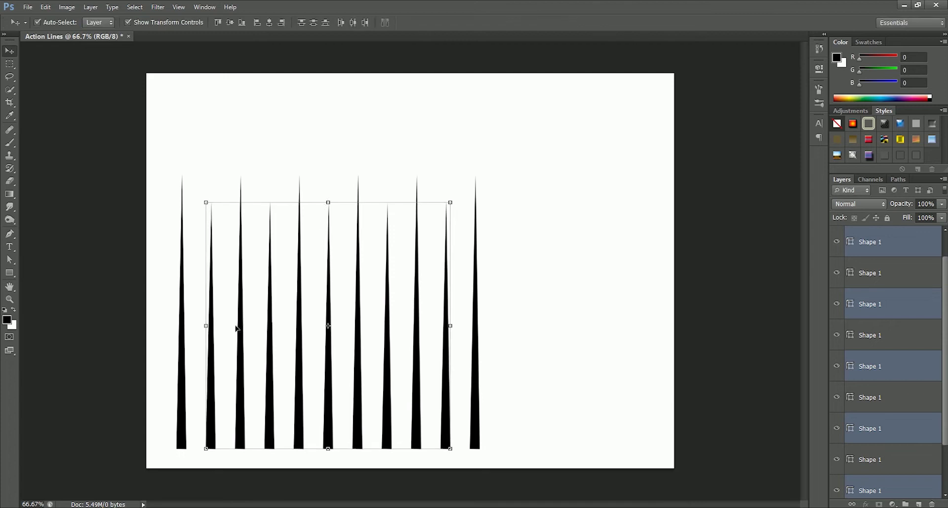
- Reposition a few short spikes, then squeeze the whole spike group to about half width
left_click(127, 437)
left_click_drag(214, 450, 204, 449)
mouse_move(275, 448)
left_mouse_down()
mouse_move(291, 429)
mouse_move(288, 446)
left_mouse_up()
left_click_drag(390, 437, 408, 435)
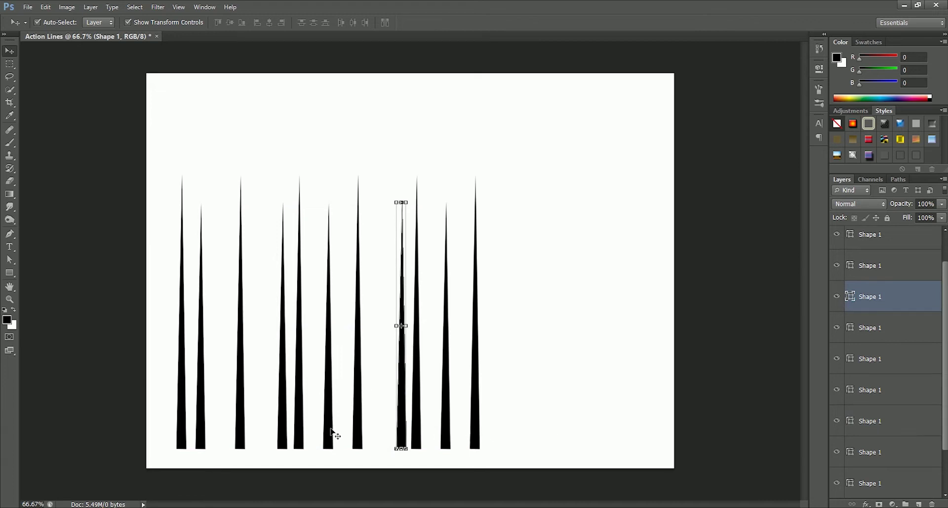
left_click_drag(506, 459, 171, 234)
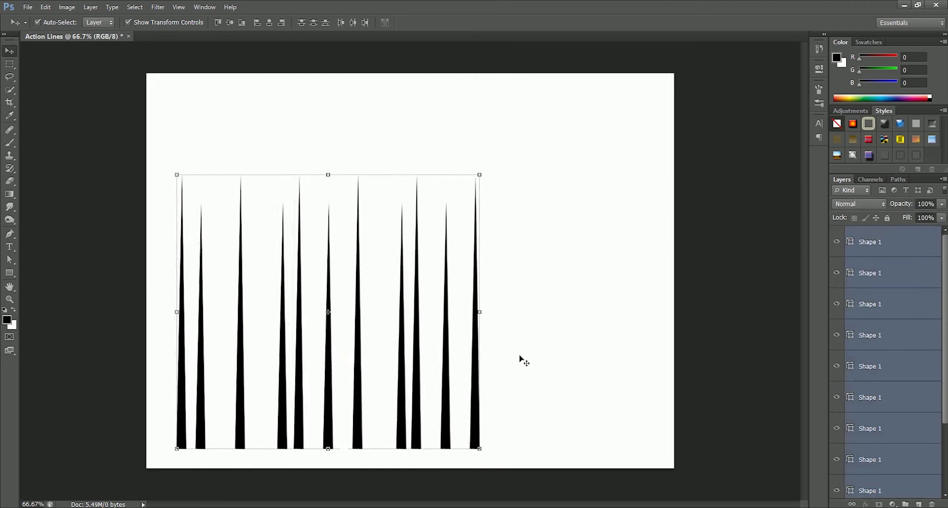
left_click_drag(482, 314, 325, 325)
key("Return")
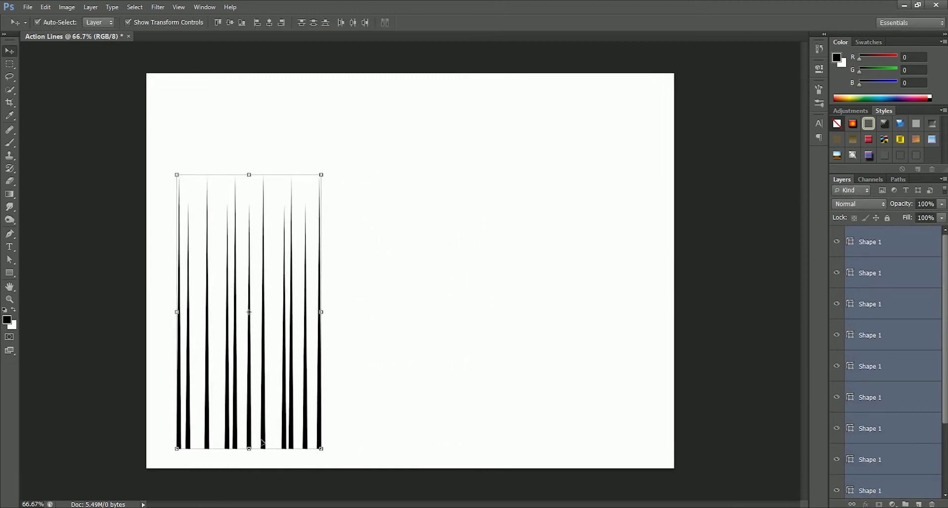
- Alt-drag copies of the spike group rightward three times, reselecting all spike layers between copies
left_click_drag(266, 442, 287, 442)
left_click_drag(366, 480, 143, 359)
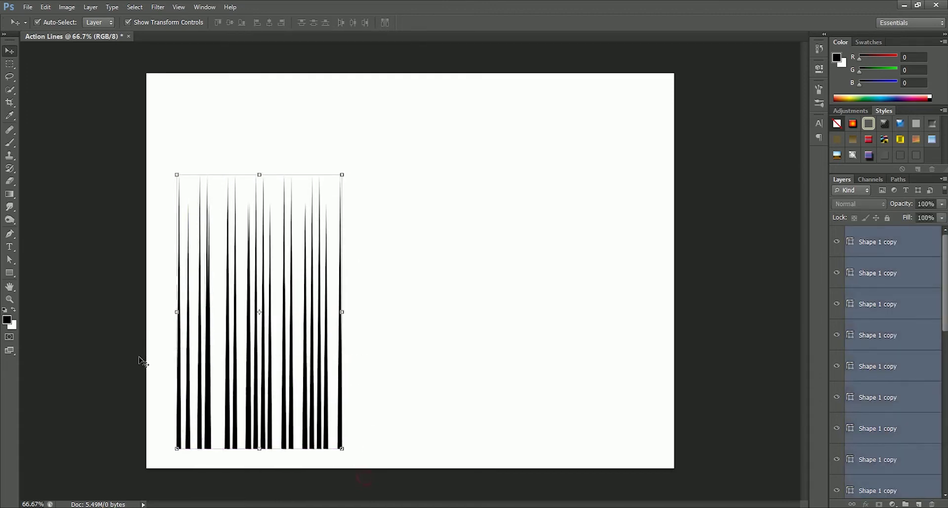
left_click_drag(209, 420, 364, 422)
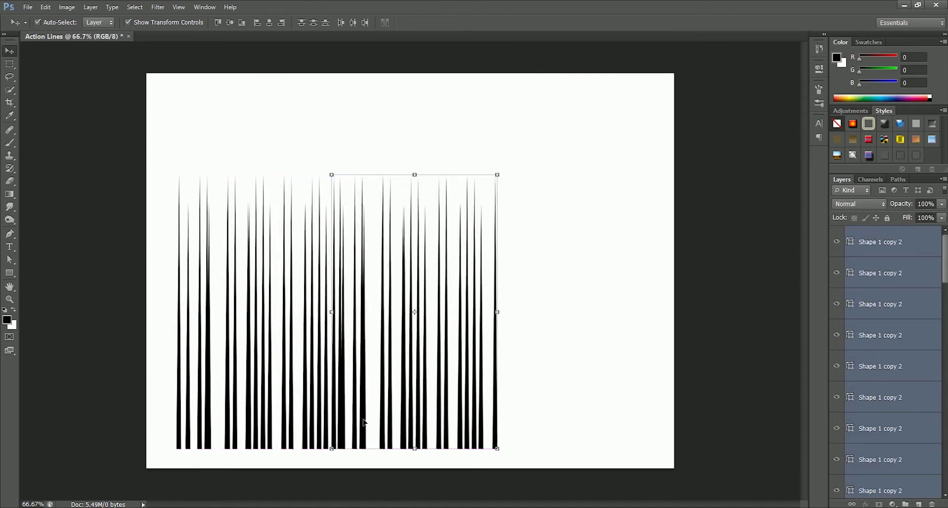
left_click_drag(584, 436, 135, 332)
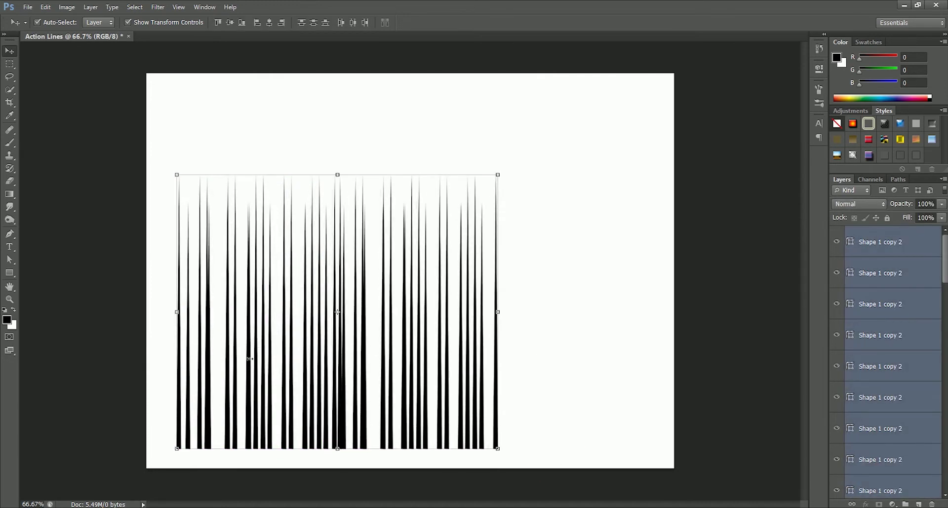
left_click_drag(253, 445, 579, 446)
key("ctrl+minus")
- Merge all spike layers into one and scale it to fill the canvas width
left_click_drag(210, 466, 696, 326)
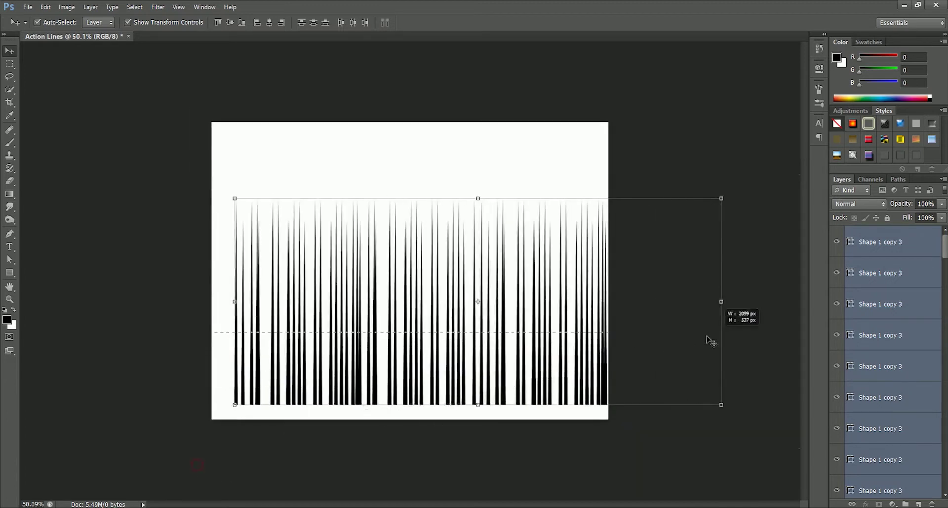
key("ctrl+t")
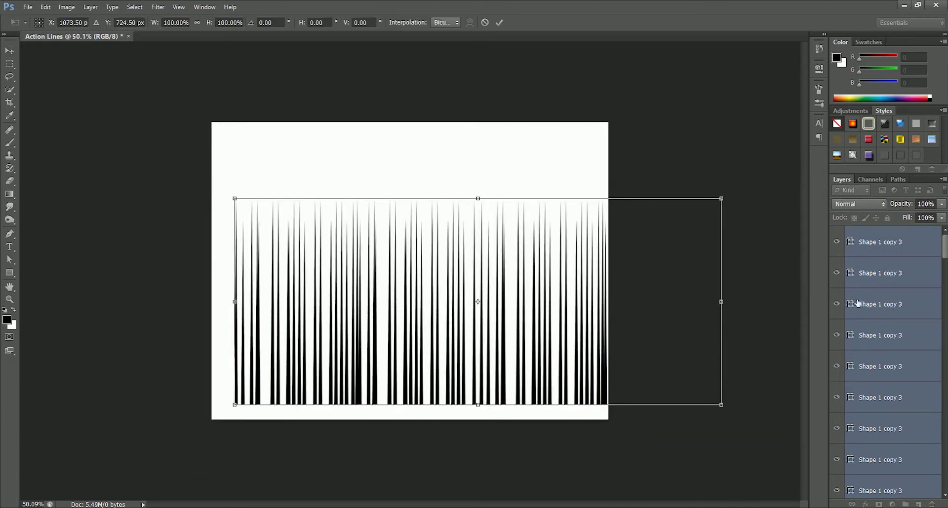
key("Return")
key("ctrl+e")
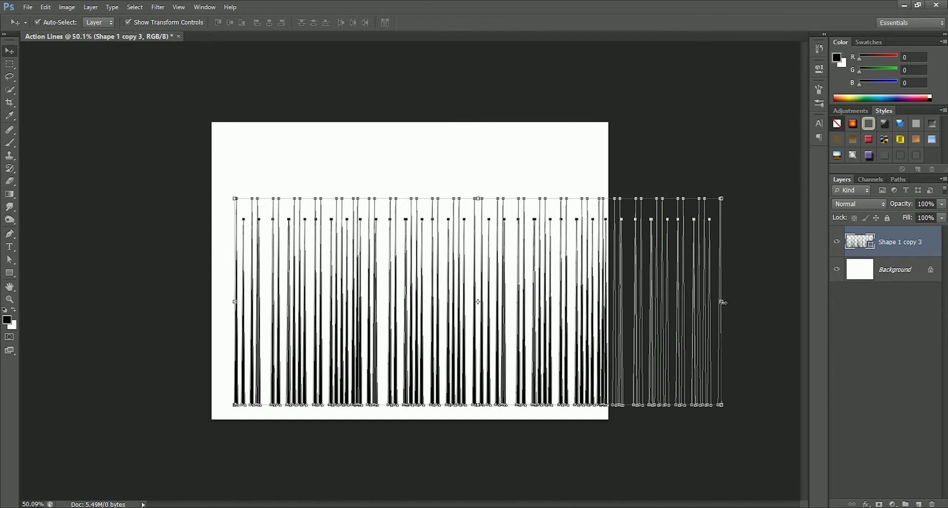
key("ctrl+t")
left_click_drag(722, 302, 698, 302)
left_click_drag(498, 327, 477, 339)
key("Return")
key("ctrl+plus")
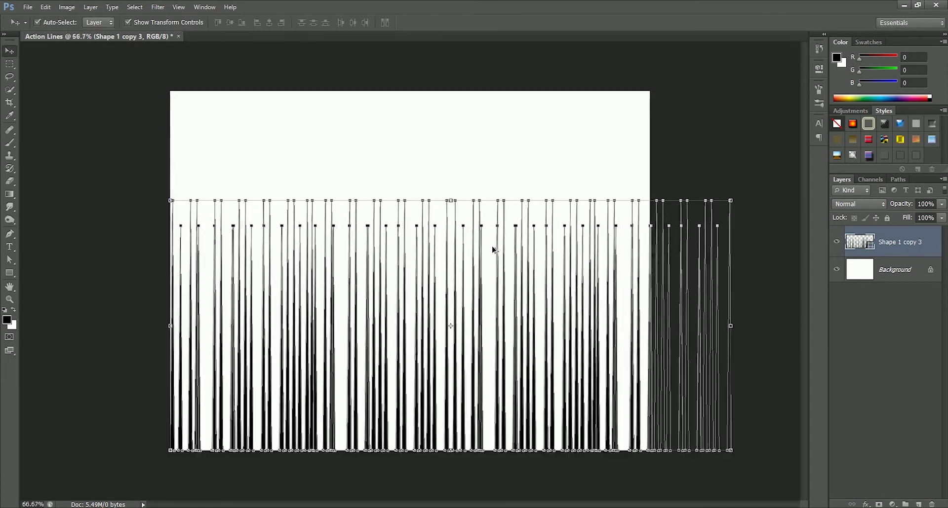
- Shift the merged bars about 65 px left so they overhang both edges
scroll(494, 250, "up", 1)
left_click(736, 138)
scroll(275, 292, "down", 2)
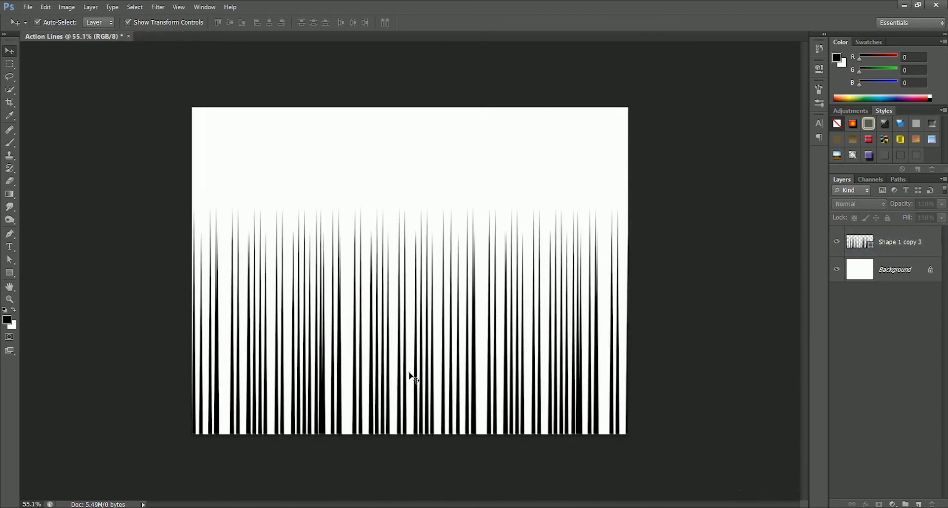
left_click_drag(413, 379, 383, 380)
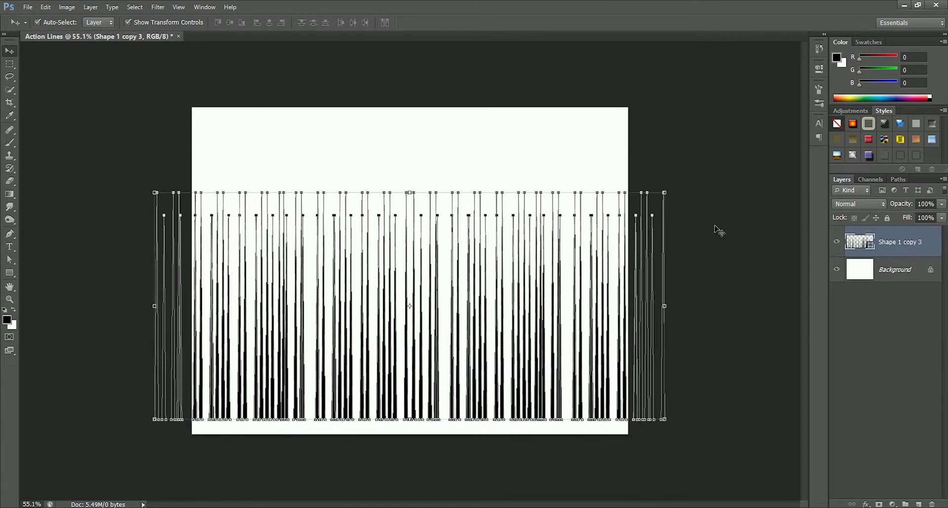
left_click(720, 220)
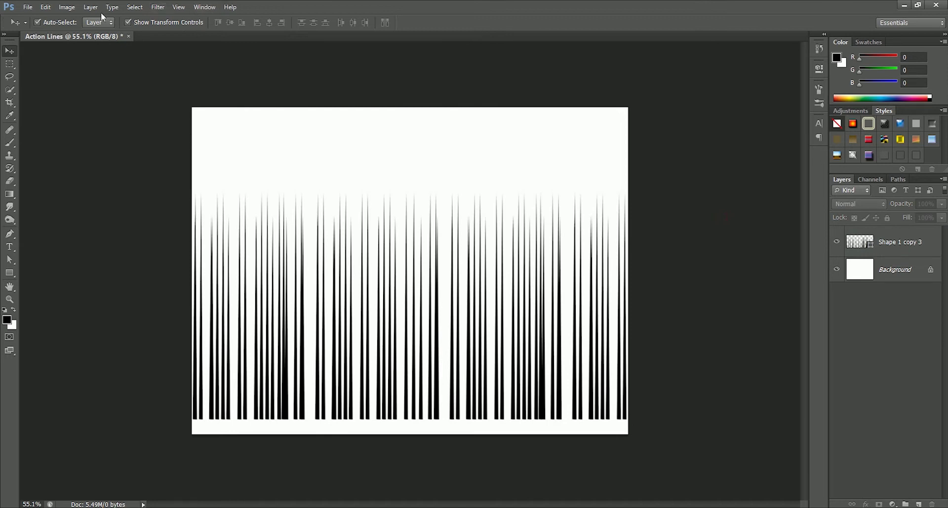
left_click(67, 7)
- Enlarge the image to 3600 px wide via Image Size
left_click(93, 97)
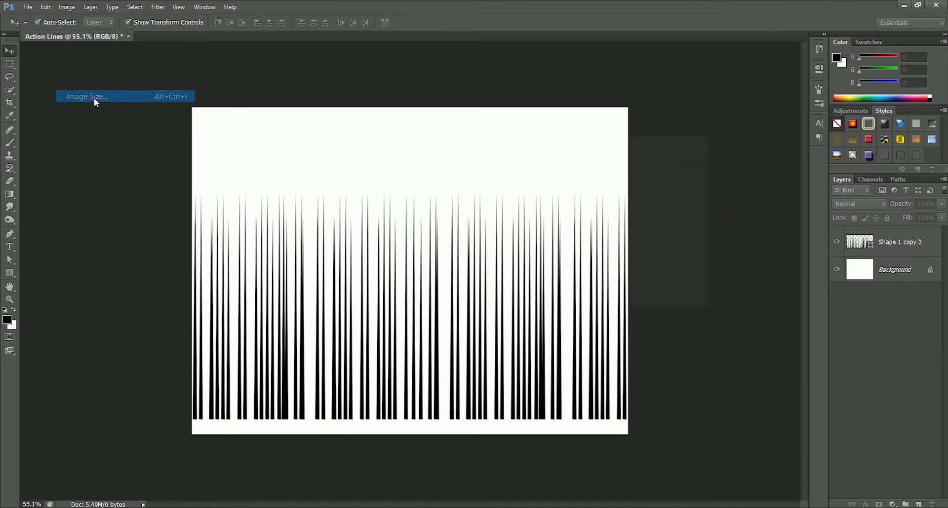
type("3600")
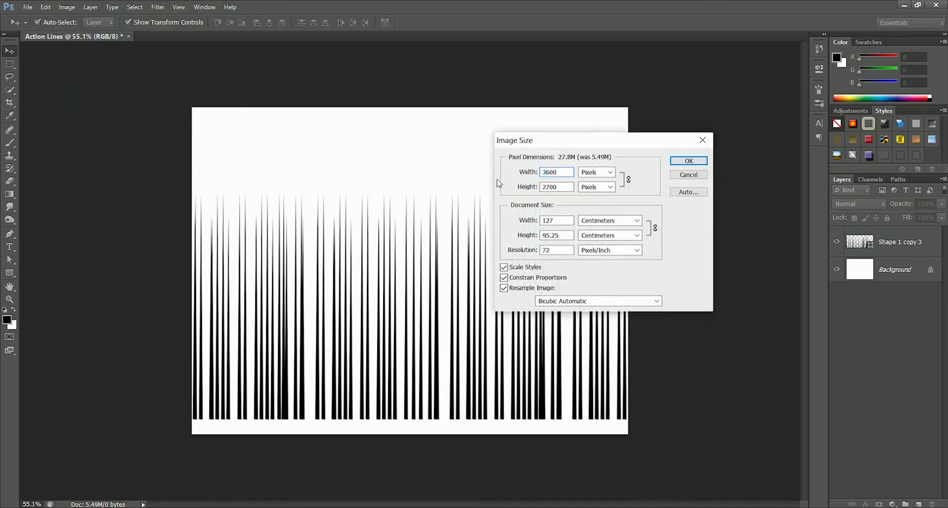
key("Return")
key("ctrl+0")
- Rasterize the bars and apply Polar Coordinates, Rectangular to Polar, to bend them into radiating lines
left_click(446, 440)
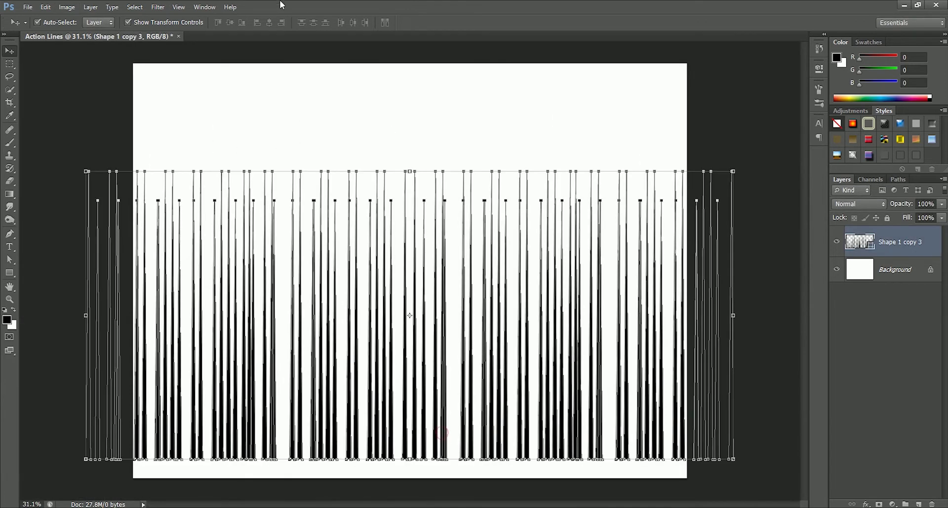
left_click(158, 7)
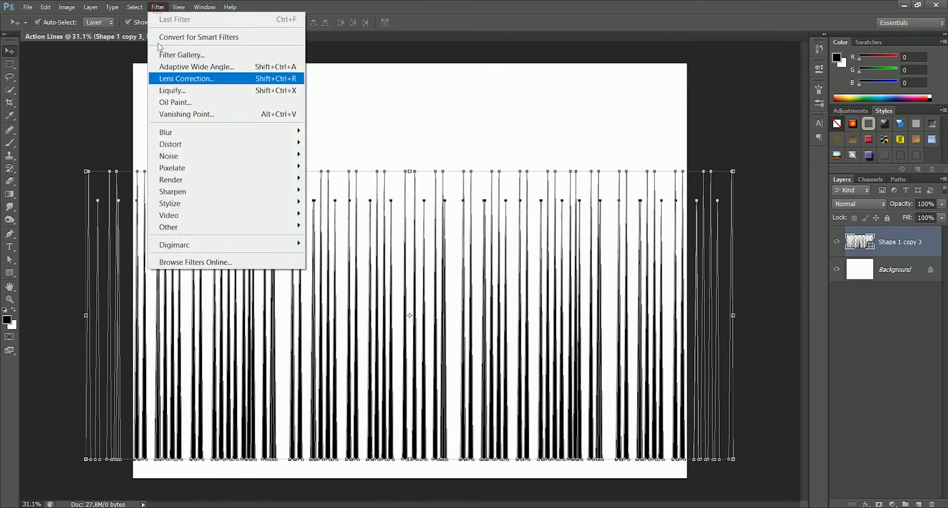
mouse_move(179, 146)
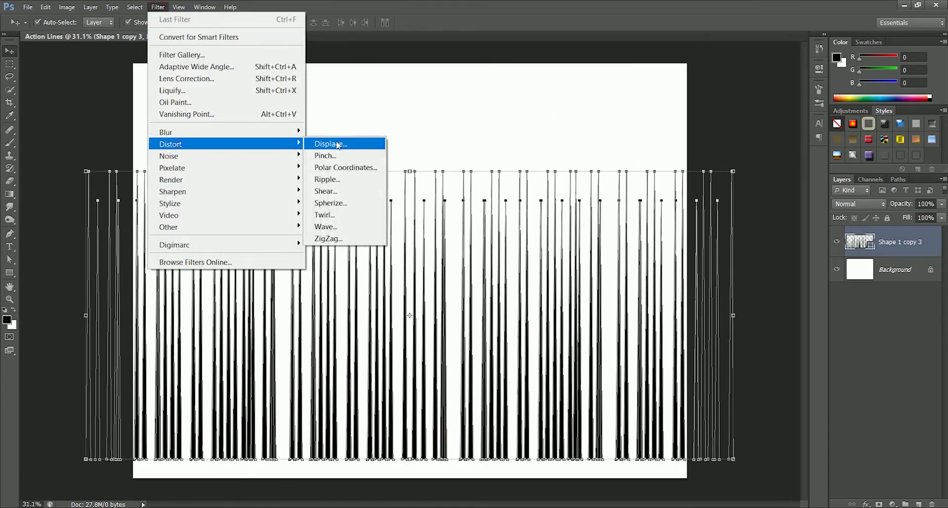
left_click(358, 170)
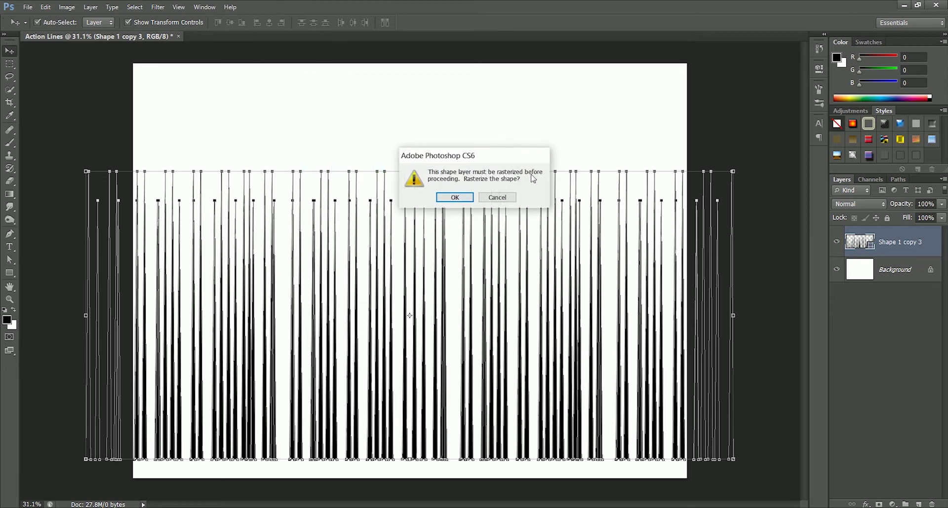
left_click(470, 201)
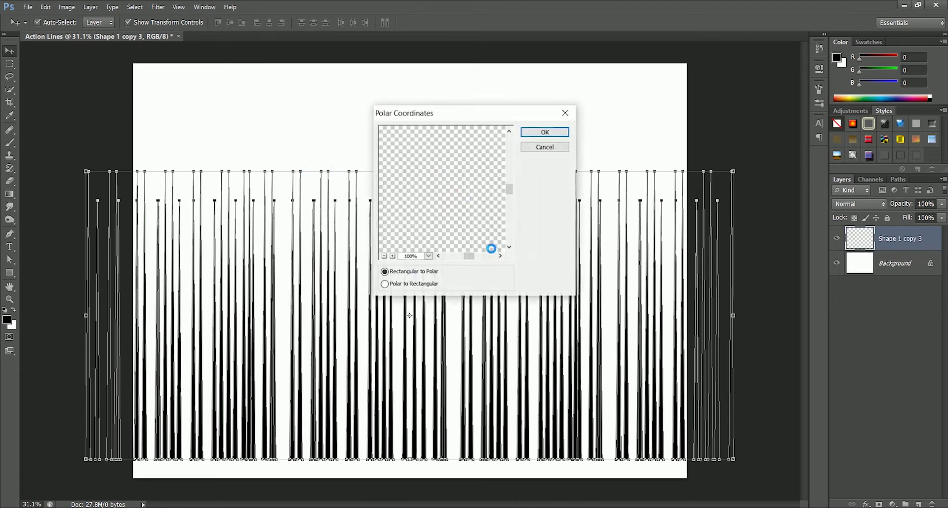
left_click(552, 132)
right_click(904, 237)
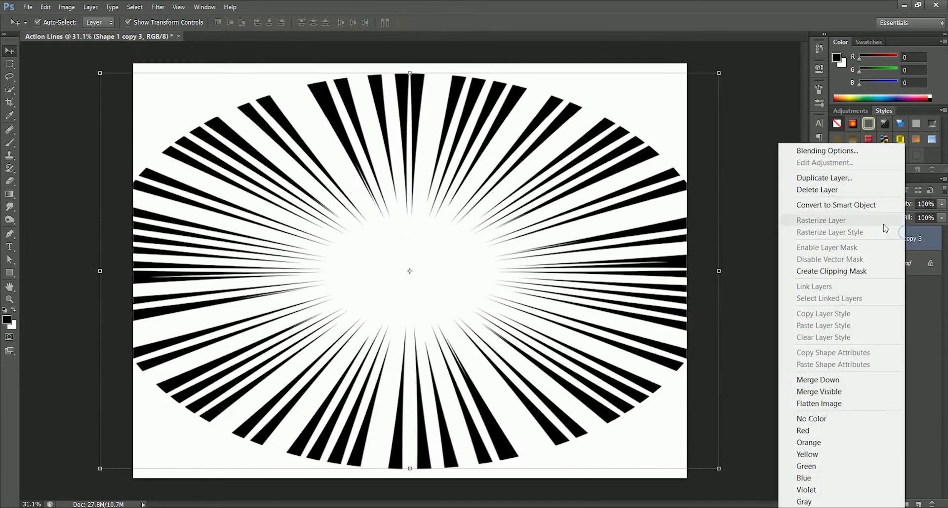
- Convert the radial burst layer to a smart object and rename it 'Lines'
left_click(850, 205)
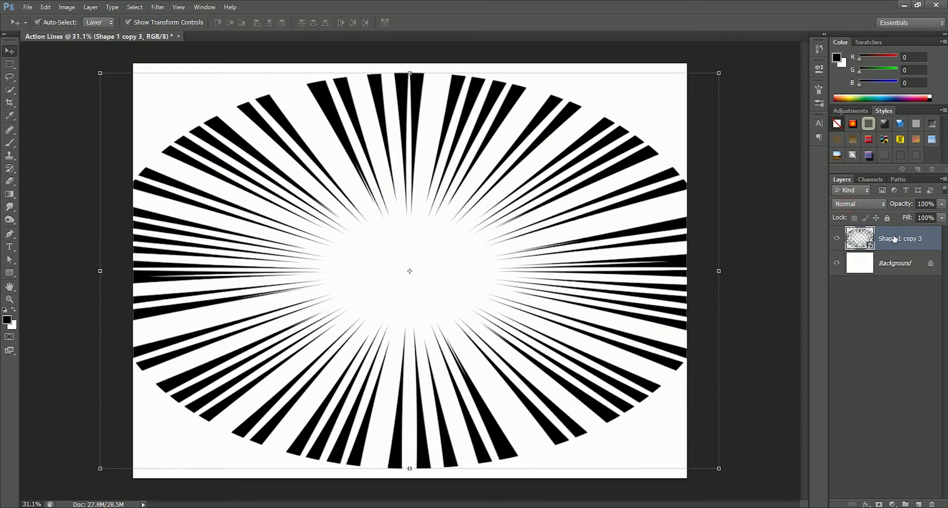
double_click(894, 239)
type("Lines")
key("Return")
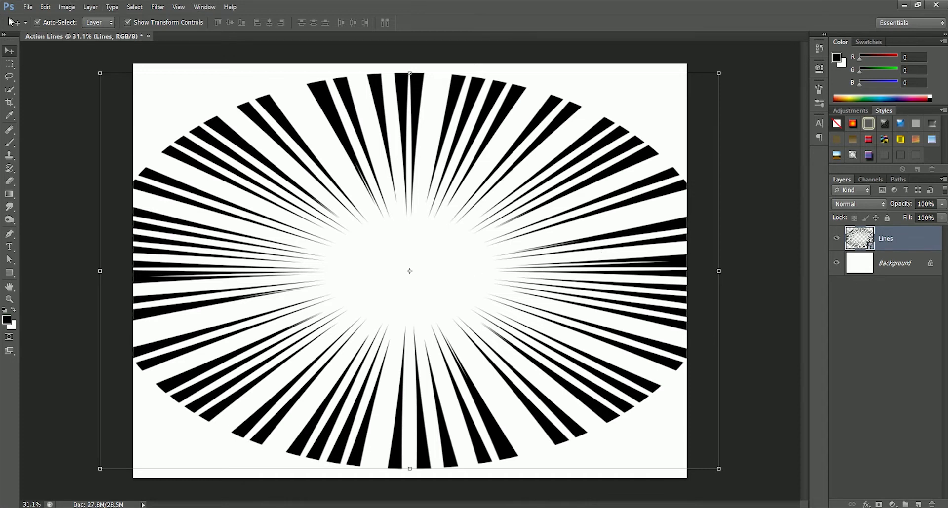
- Resize the image back to 1600 px wide
left_click(68, 8)
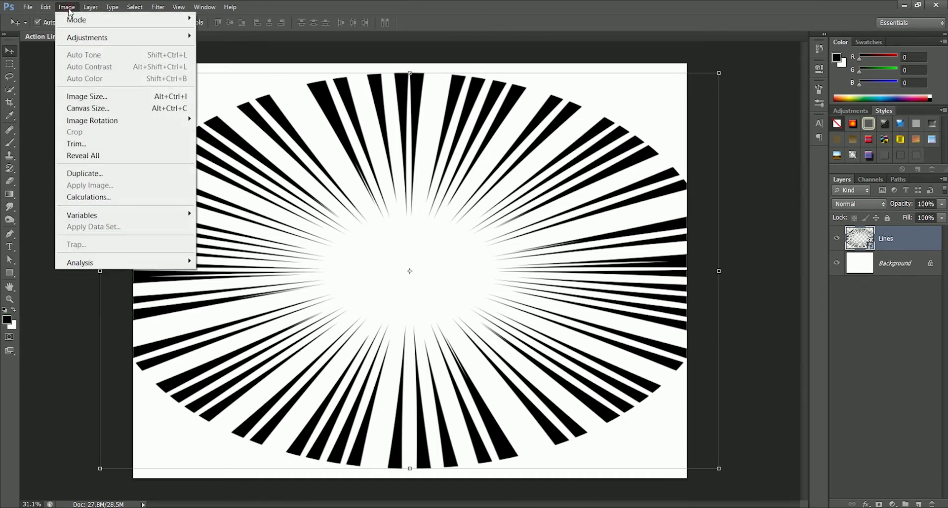
left_click(94, 97)
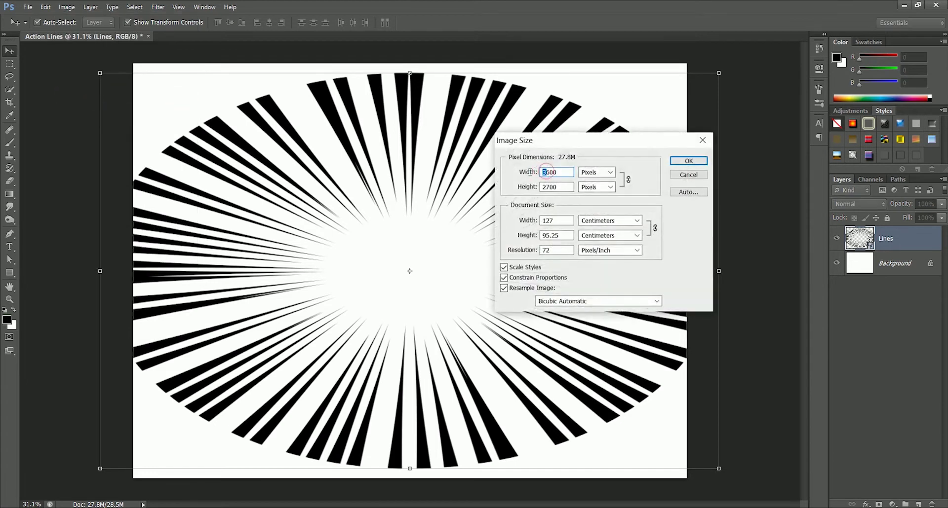
type("1600")
left_click(689, 161)
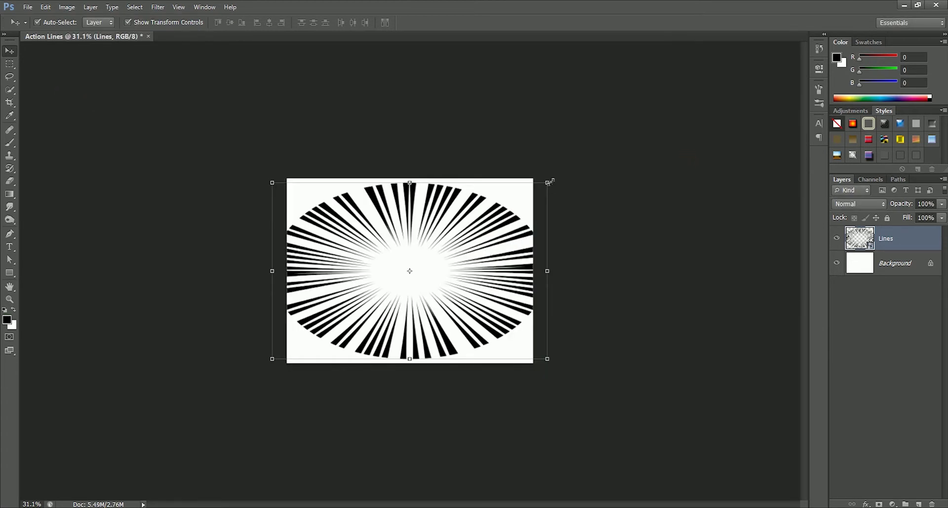
- Scale up the Lines smart object so the rays overflow every canvas edge
left_click_drag(548, 182, 668, 133)
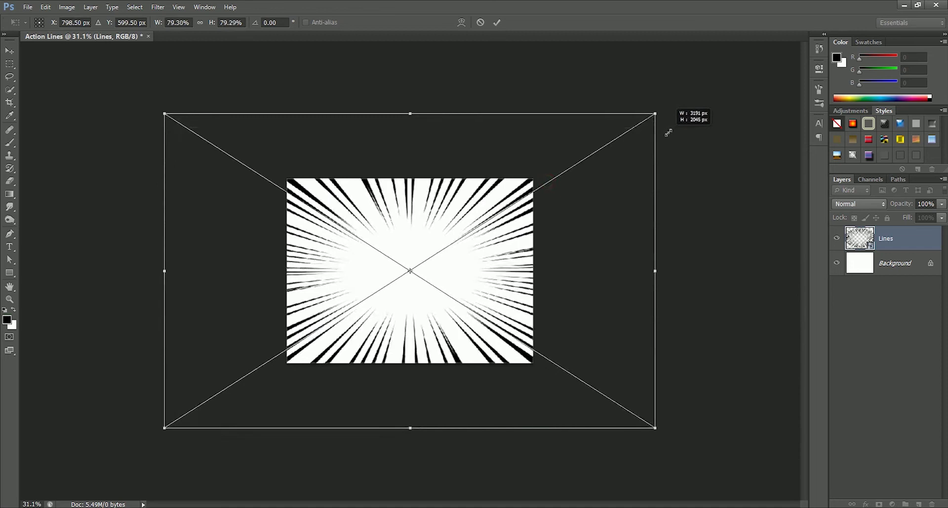
left_click(496, 22)
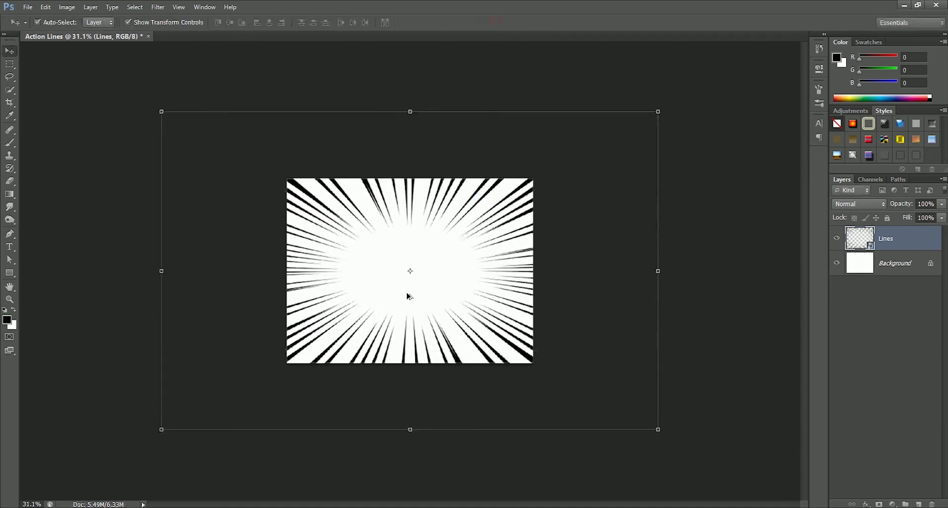
left_click_drag(408, 296, 507, 348)
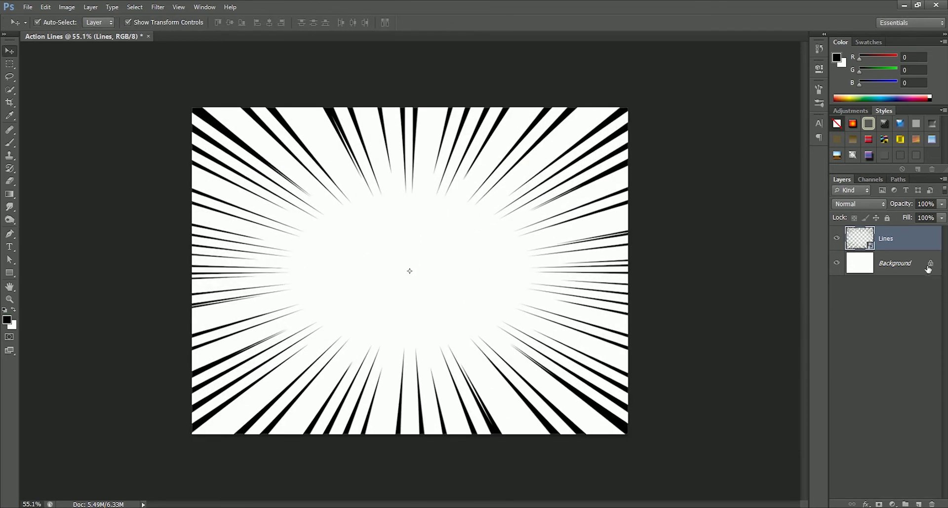
- Fill the Background layer with a deep yellow foreground colour
left_click(896, 263)
left_click(7, 320)
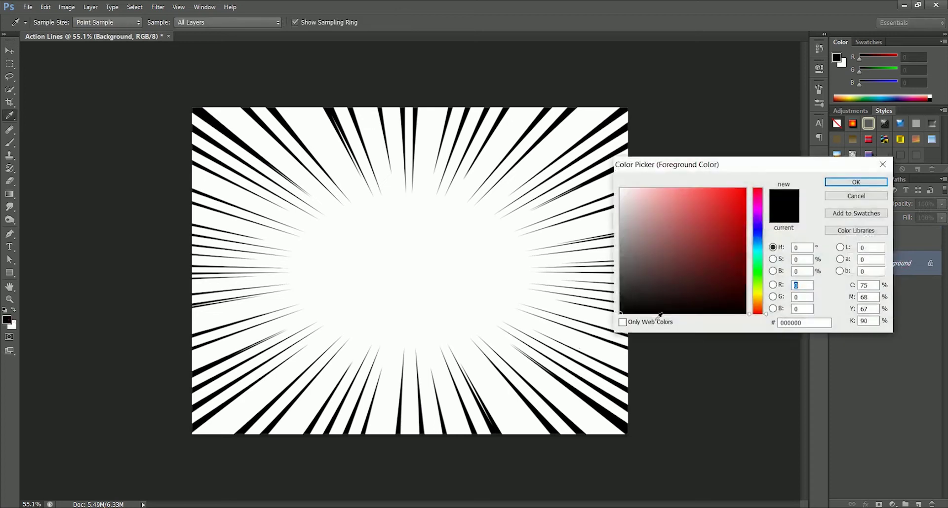
left_click(760, 295)
left_click(744, 192)
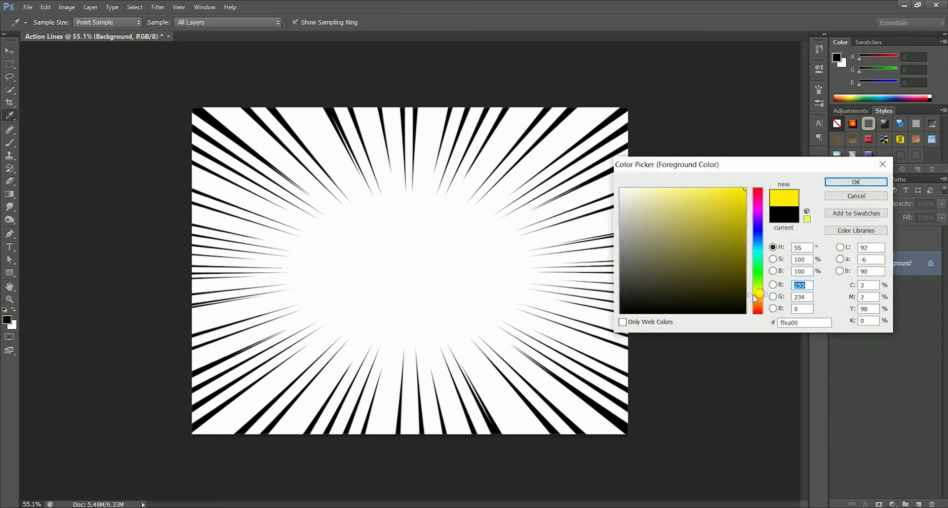
left_click(758, 296)
left_click(855, 182)
key("alt+BackSpace")
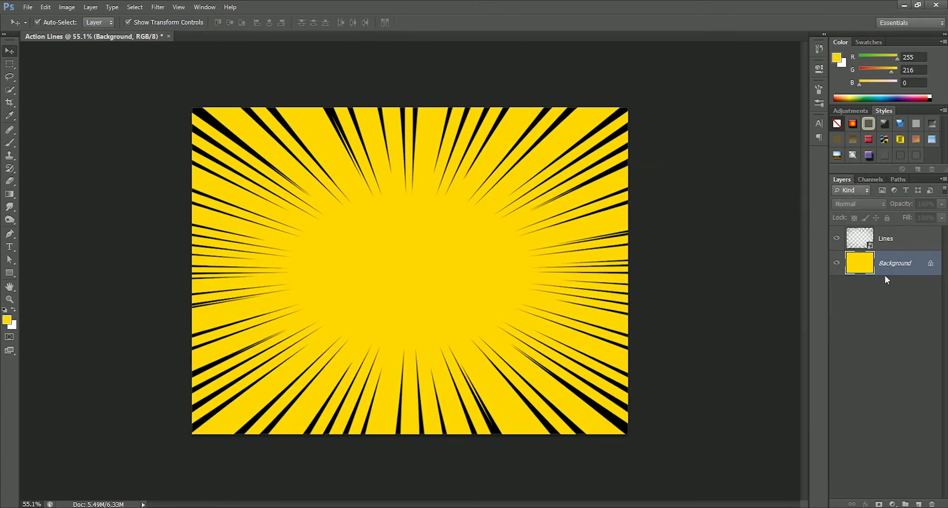
- Add an orange #ff6000 Color Overlay layer style to the Lines layer
left_click(888, 241)
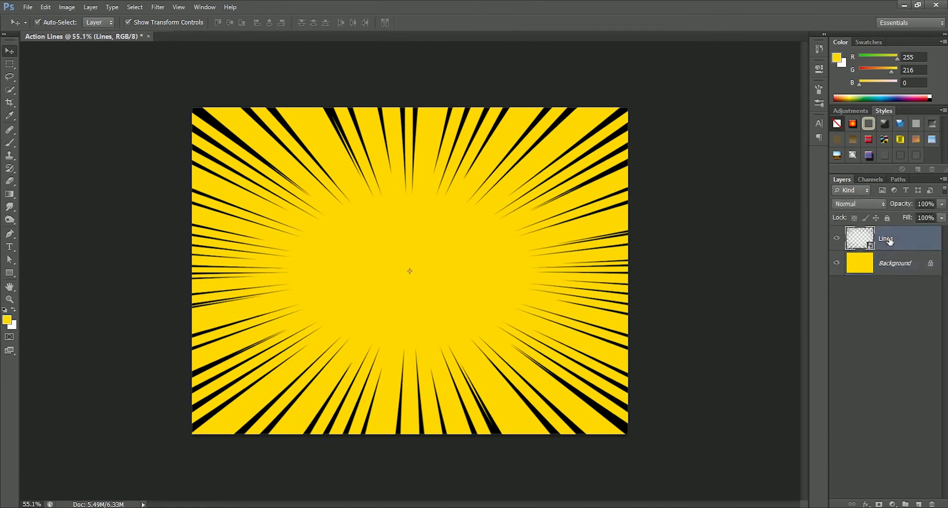
right_click(888, 241)
left_click(790, 141)
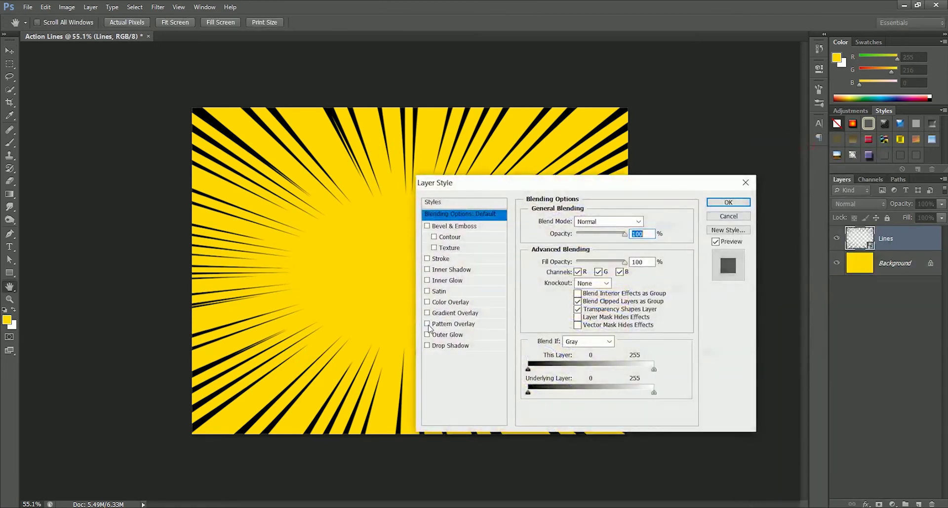
left_click(445, 303)
left_click_drag(468, 183, 563, 193)
left_click(744, 231)
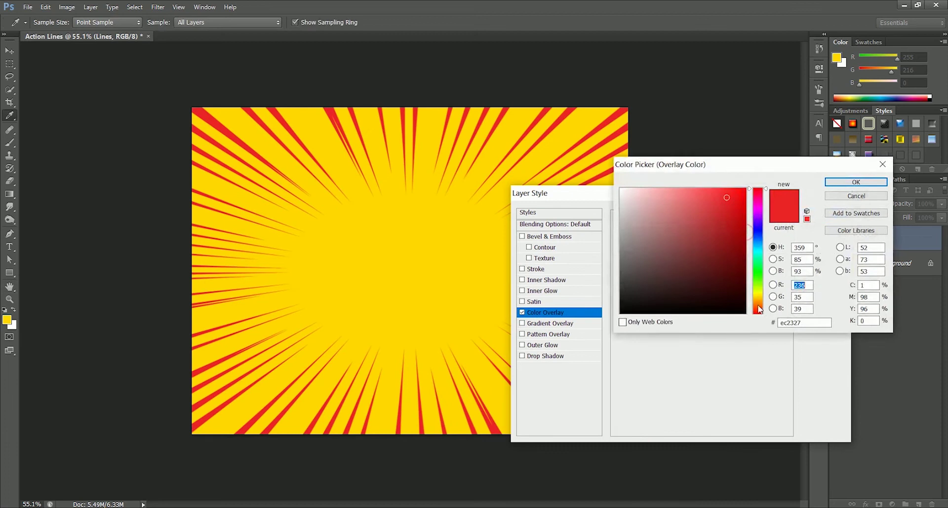
left_click(759, 307)
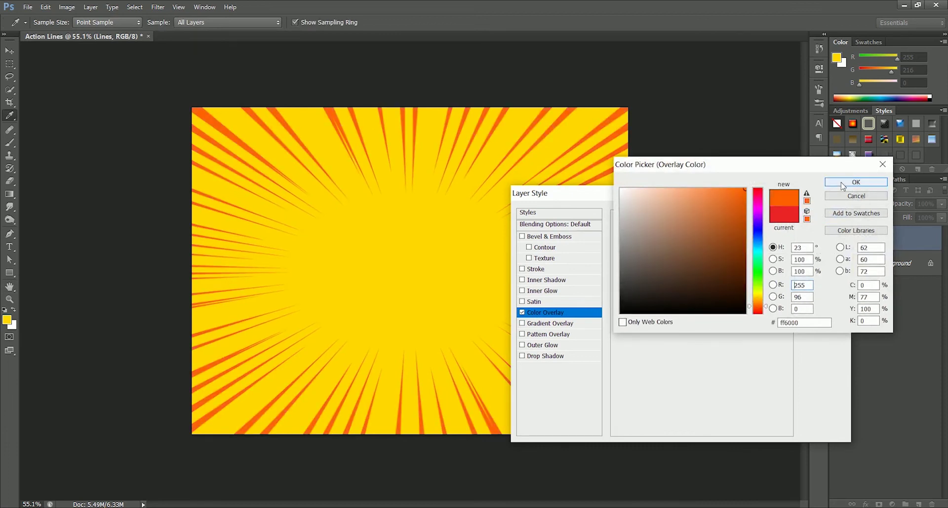
left_click(856, 182)
left_click(832, 215)
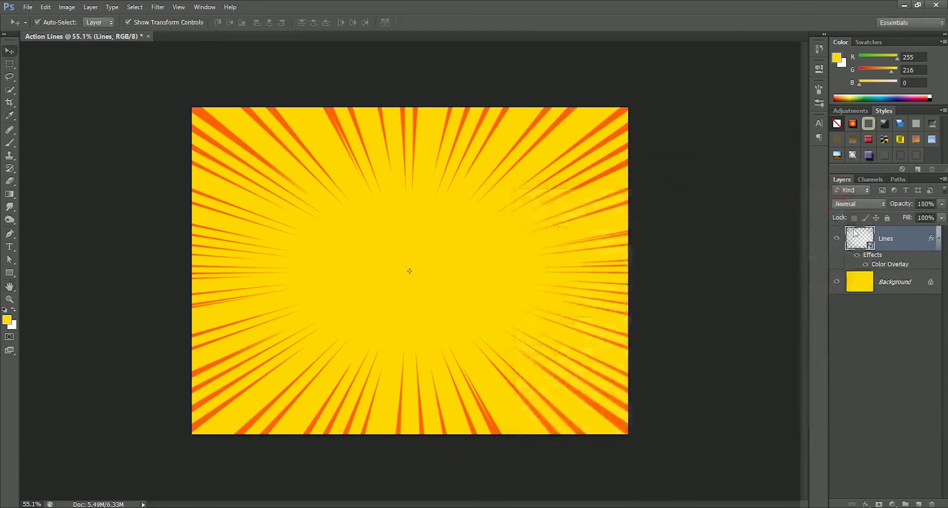
left_click(937, 239)
- Duplicate the Lines layer and rotate the copy a few degrees
right_click(884, 240)
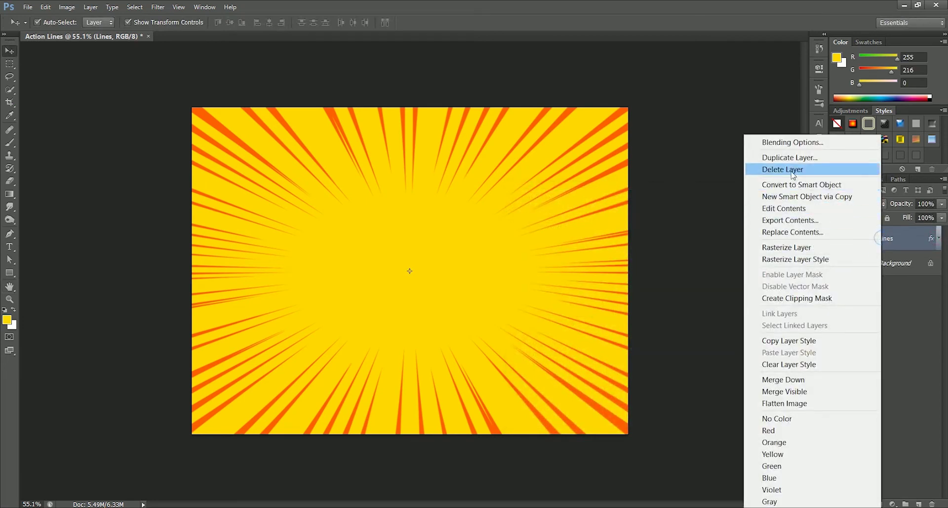
left_click(791, 158)
left_click(484, 123)
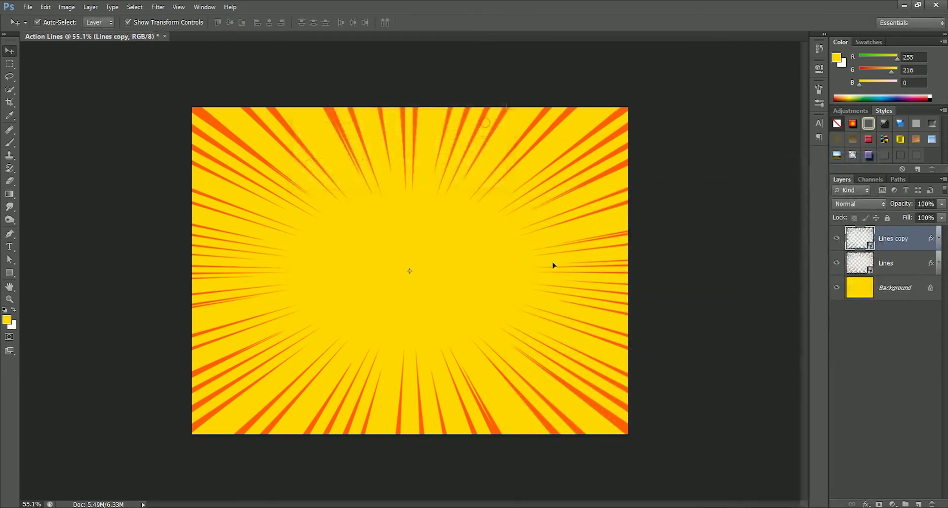
key("ctrl+t")
key("ctrl+0")
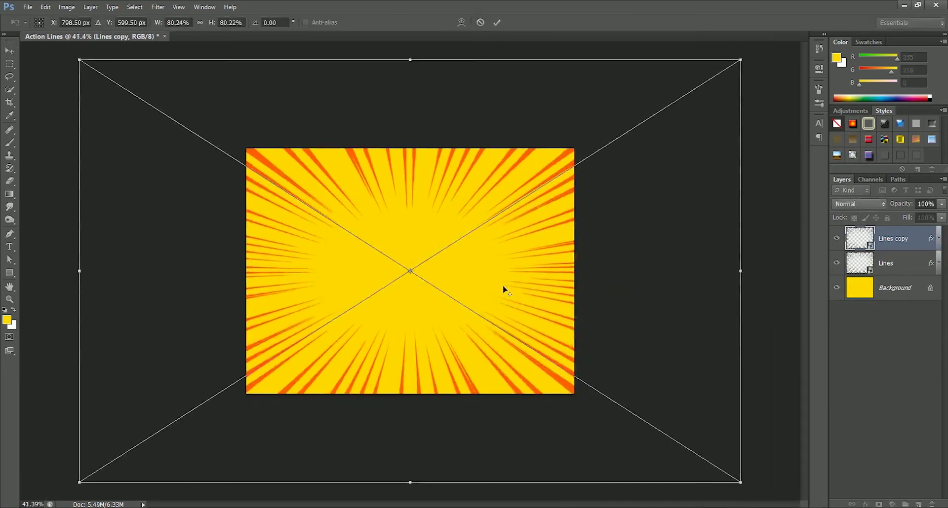
left_click_drag(716, 466, 671, 495)
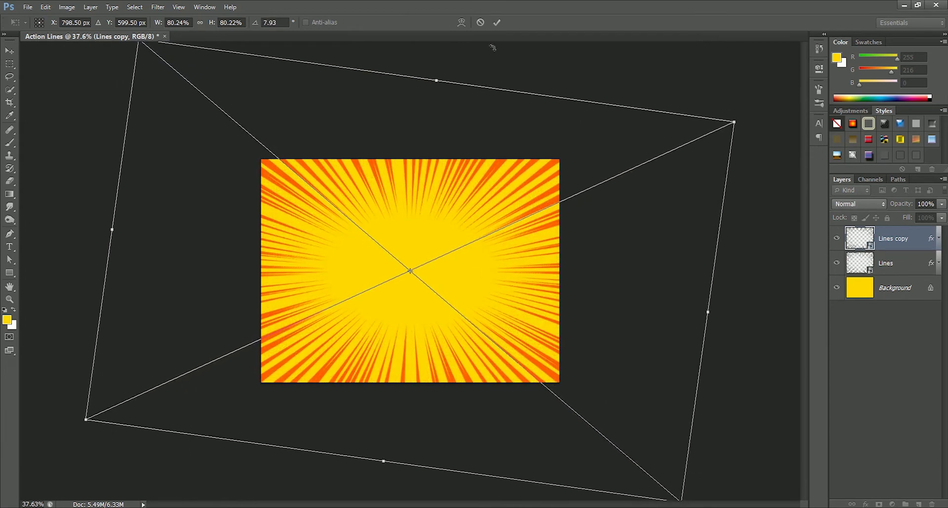
key("Return")
- Set the Lines copy layer opacity to 30%
left_click(923, 204)
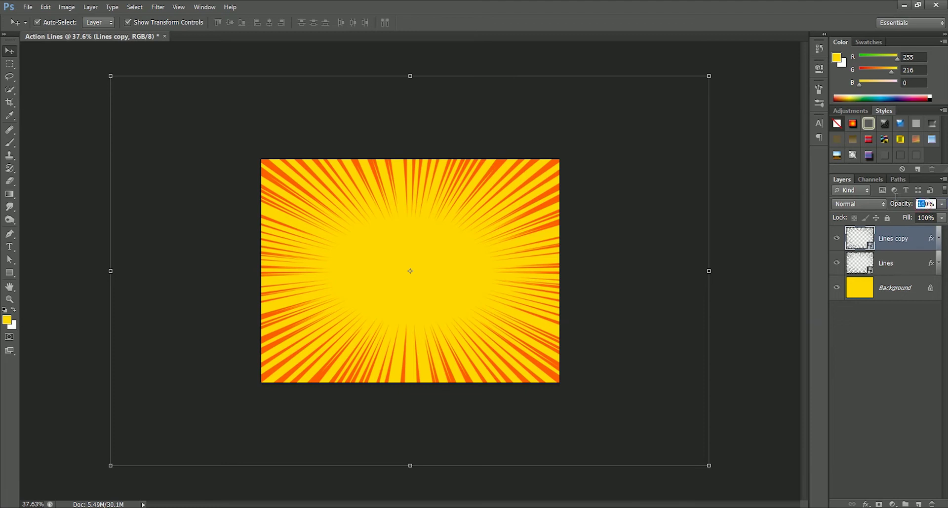
type("30")
key("Return")
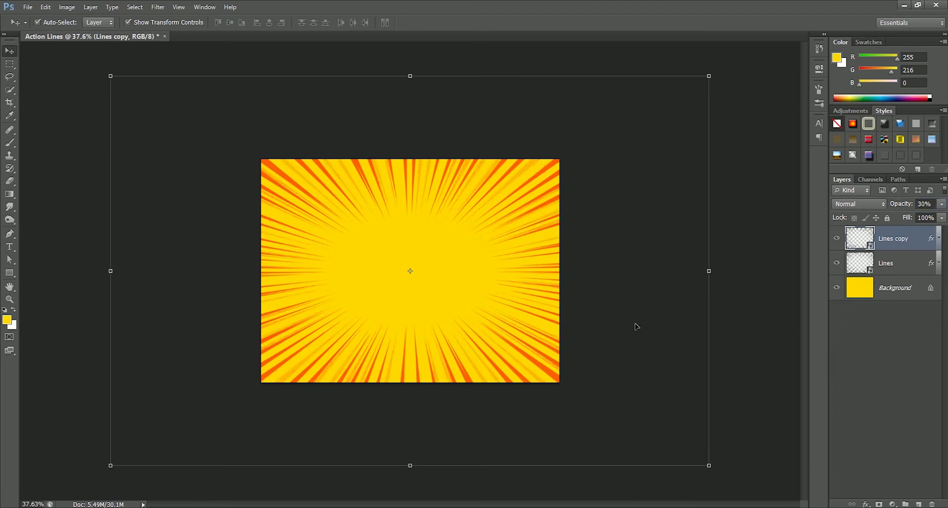
left_click(636, 327)
scroll(483, 277, "up", 5)
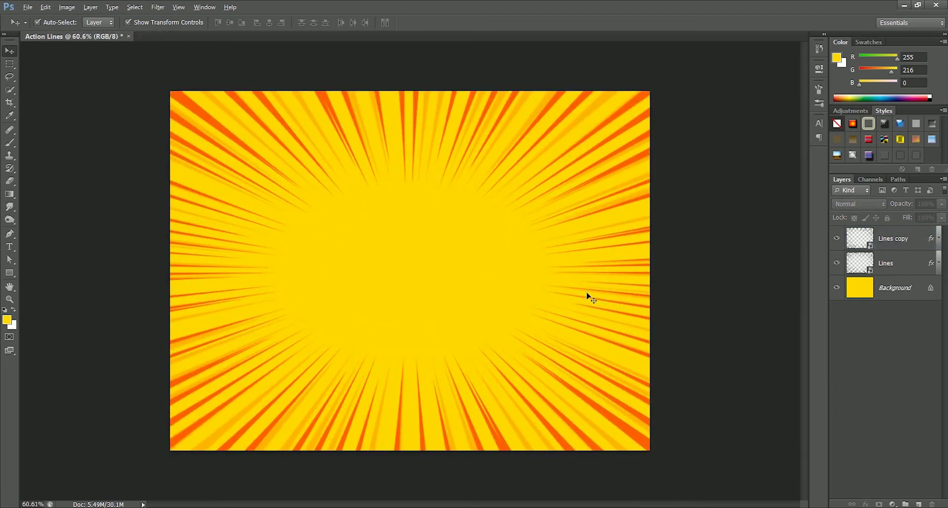
scroll(446, 325, "up", 1)
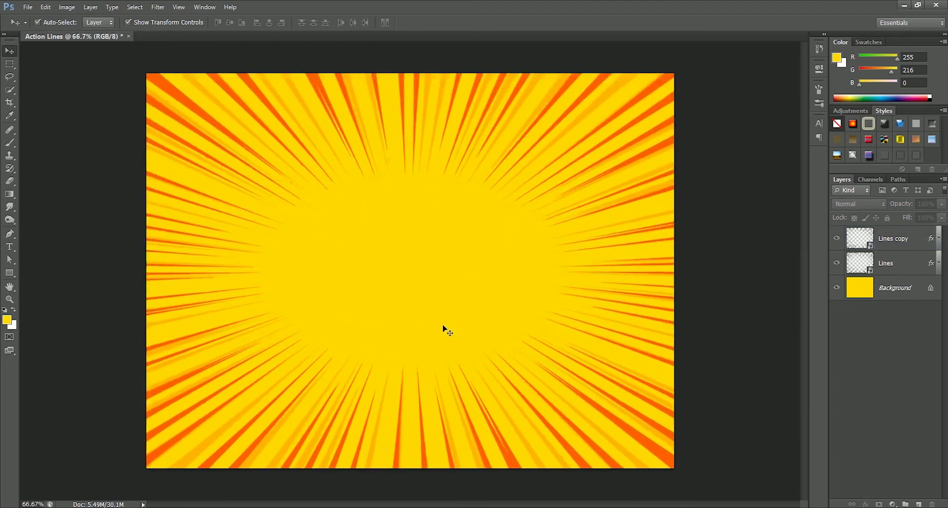
- Add a white 'WOW!' text layer left of centre
left_click(9, 247)
left_click(329, 323)
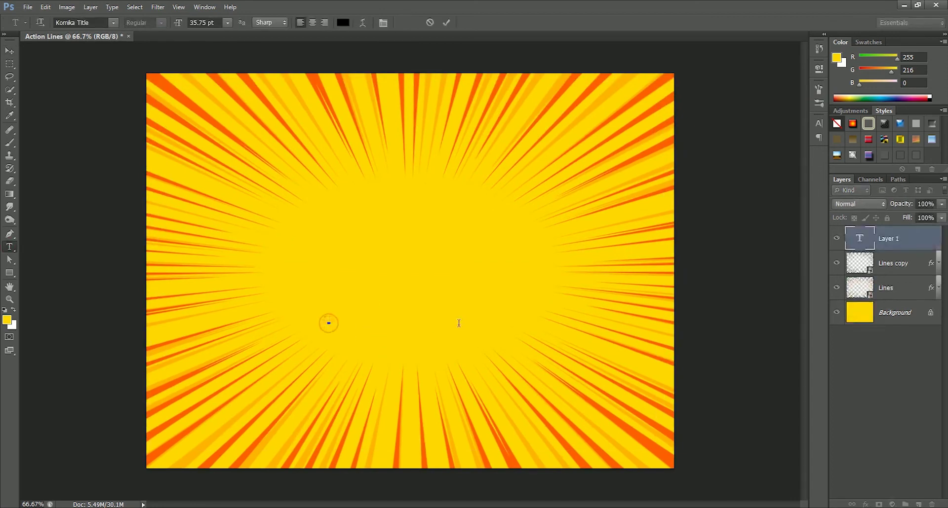
type("WOW!")
key("ctrl+a")
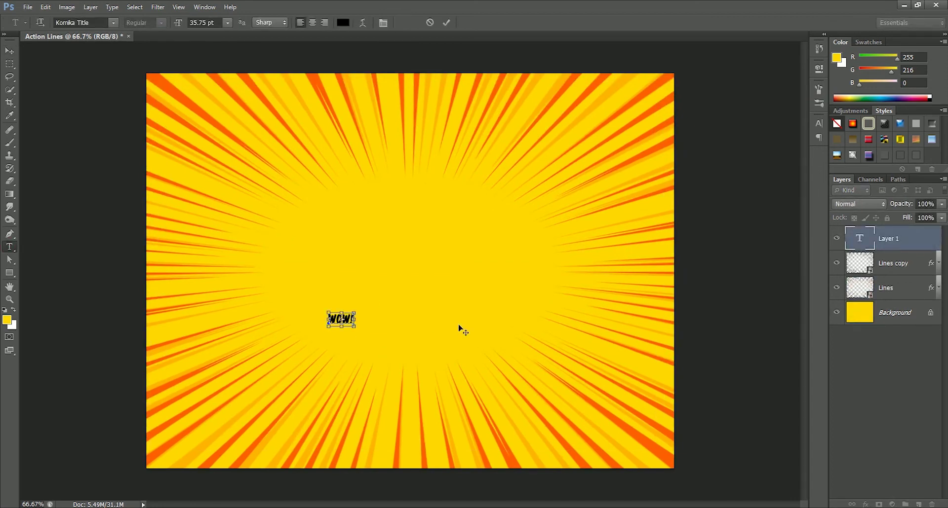
left_click(342, 23)
left_click_drag(656, 233, 602, 179)
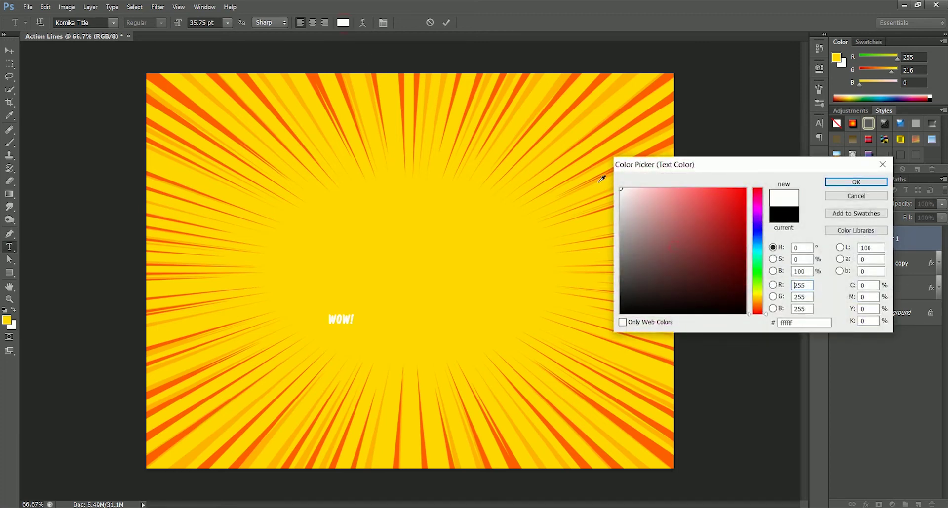
left_click(856, 182)
key("ctrl+Return")
- Enlarge the WOW! text greatly and move it to the canvas centre
key("ctrl+t")
left_click_drag(354, 312, 613, 183)
left_click_drag(513, 249, 463, 278)
left_click(499, 22)
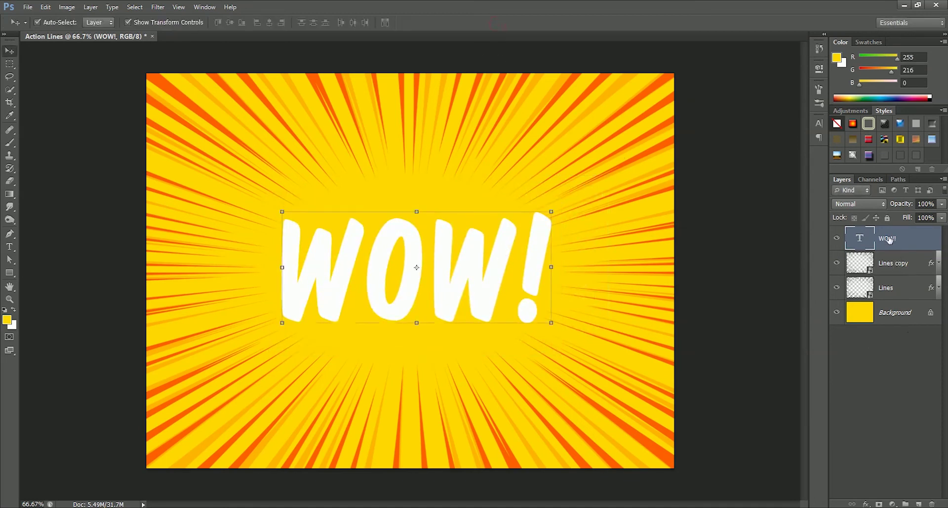
- Give the WOW! text a 10 px Stroke in the orange ray colour
right_click(888, 240)
left_click(763, 127)
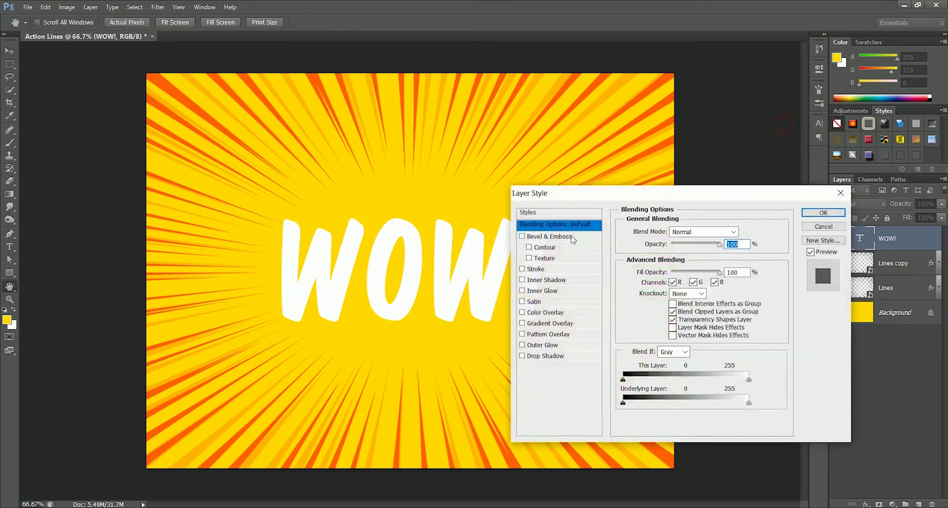
left_click(535, 269)
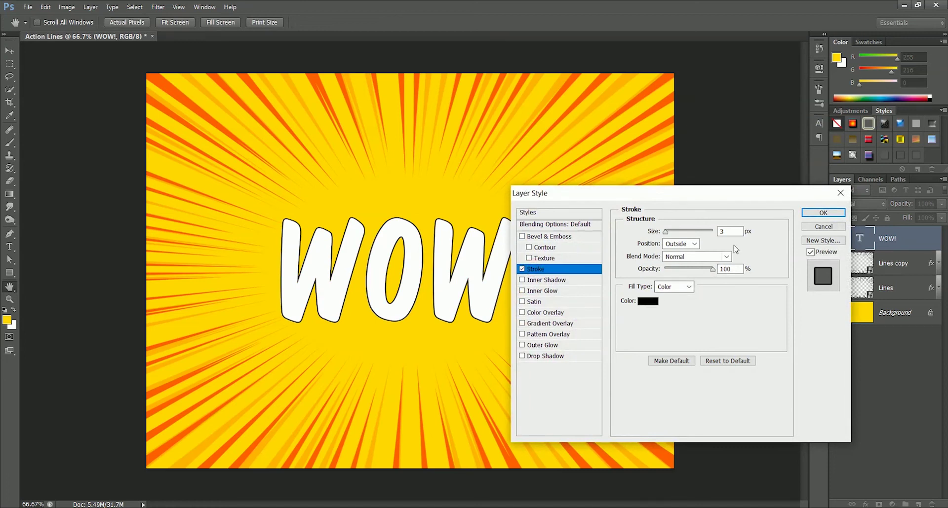
type("10")
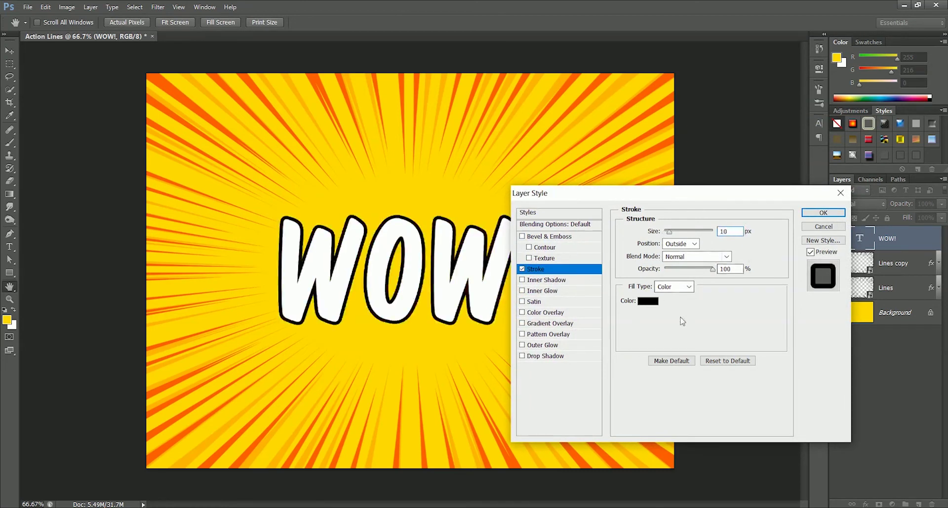
left_click(647, 302)
left_click(164, 425)
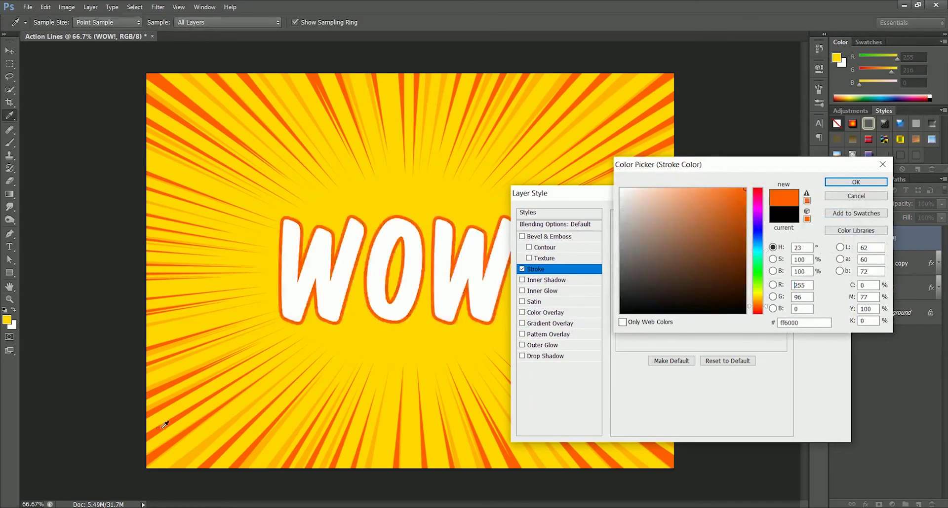
left_click(856, 182)
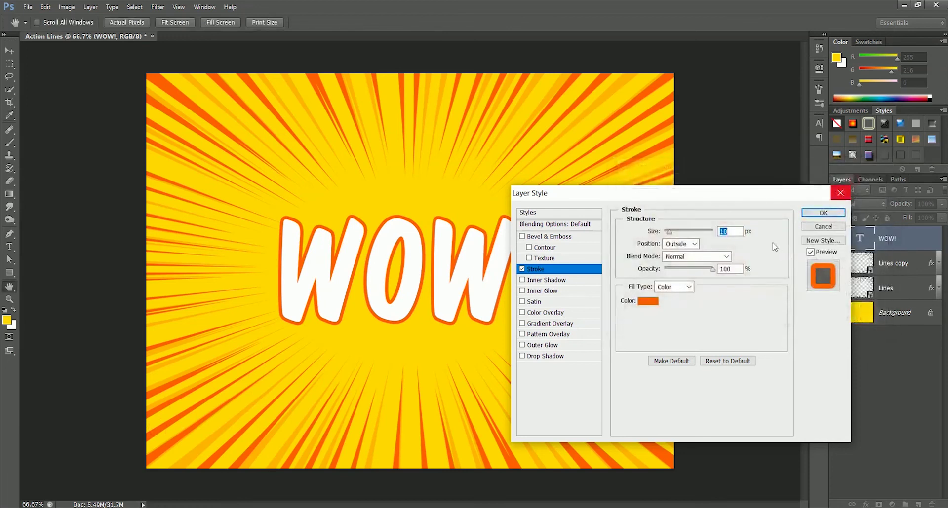
left_click(814, 215)
left_click(938, 242)
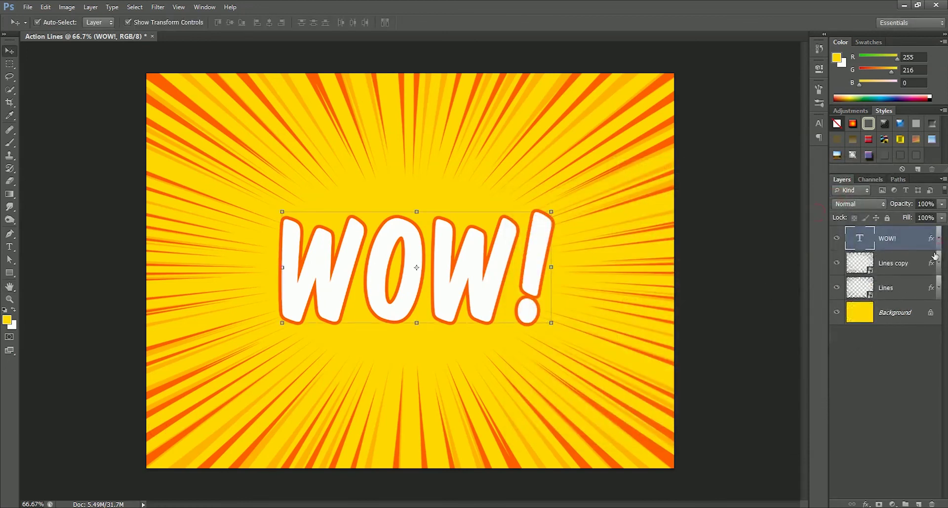
- Rotate the WOW!, Lines copy and Lines layers together by -15°
left_click(905, 292, "shift")
key("ctrl+t")
key("ctrl+0")
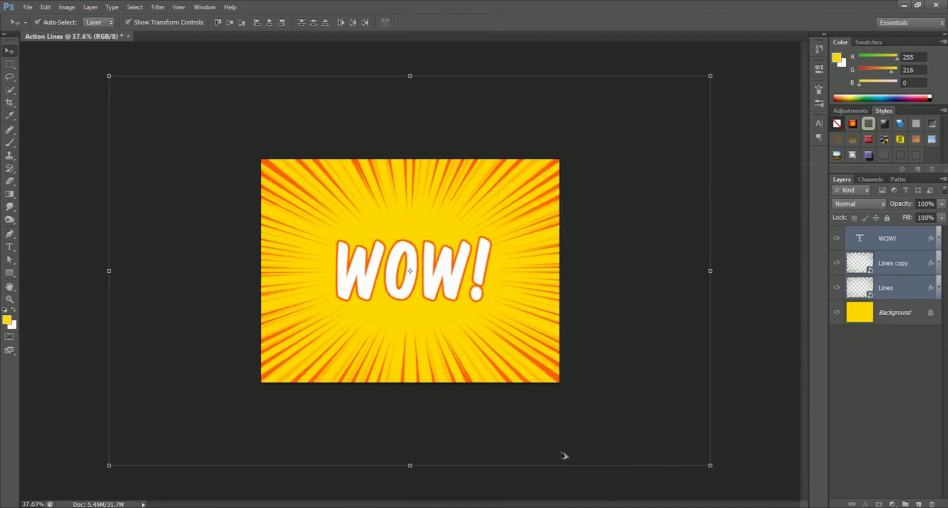
left_click_drag(719, 479, 765, 376)
left_click(500, 22)
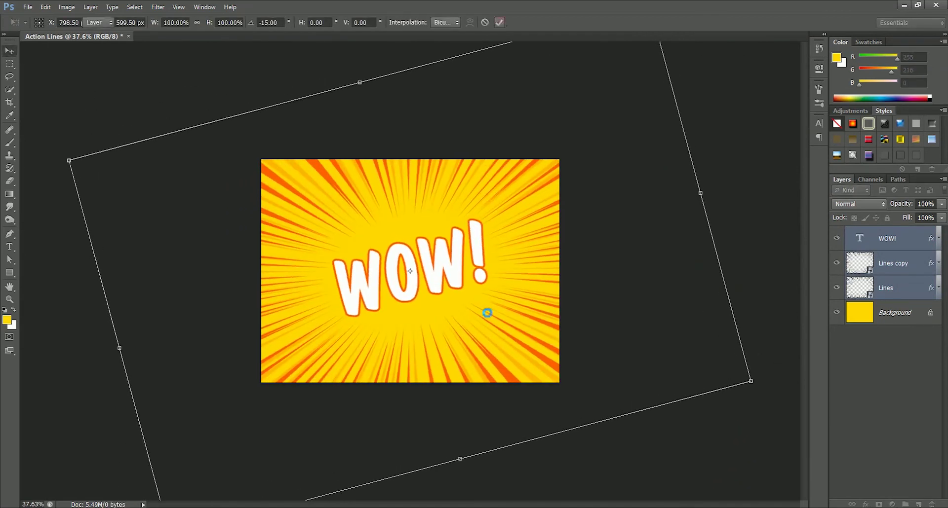
left_click(626, 372)
key("ctrl+0")
- Convert the Background into Layer 0 and add a Gradient Overlay
double_click(891, 312)
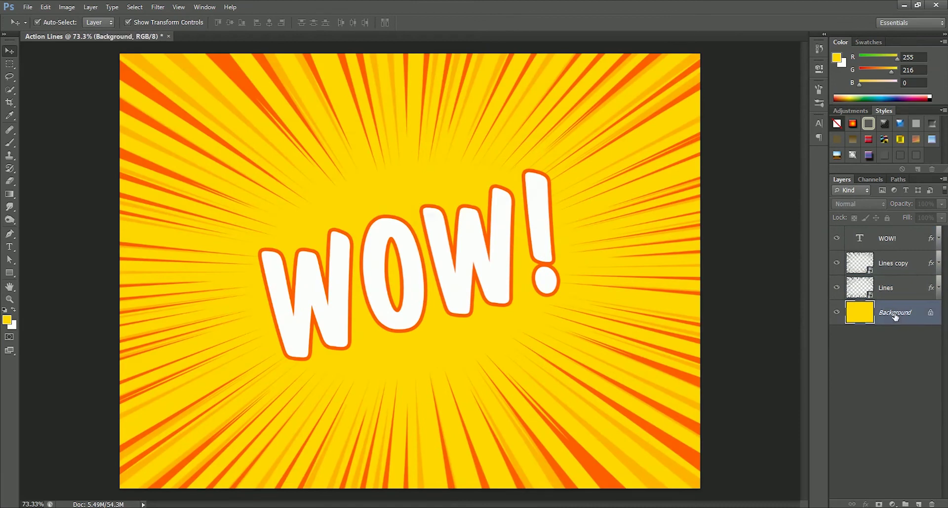
left_click(525, 164)
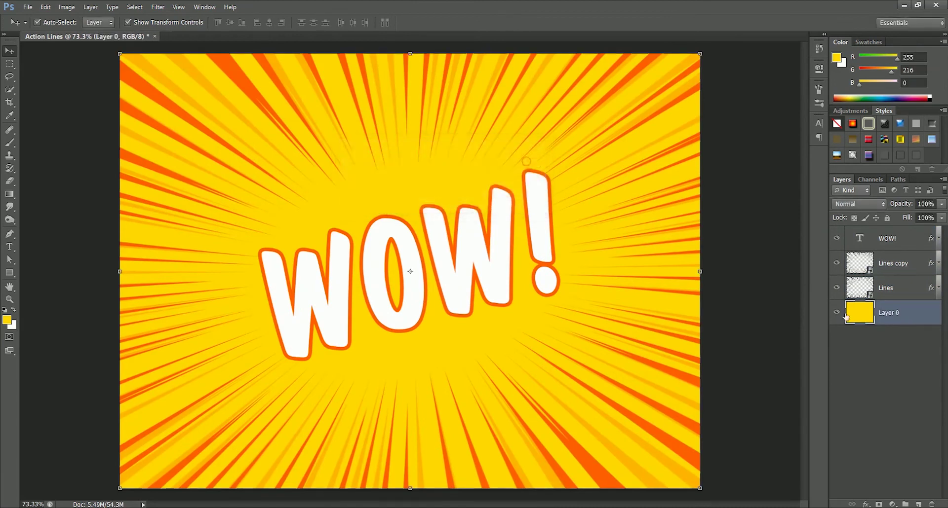
right_click(870, 320)
left_click(790, 148)
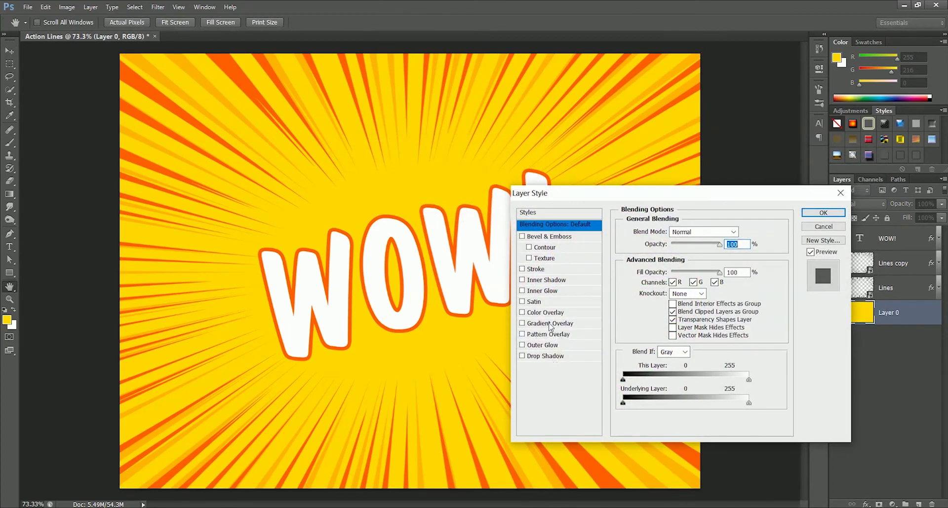
left_click(549, 324)
- Make the gradient overlay Radial and reversed, in Color Burn blend mode
left_click(692, 268)
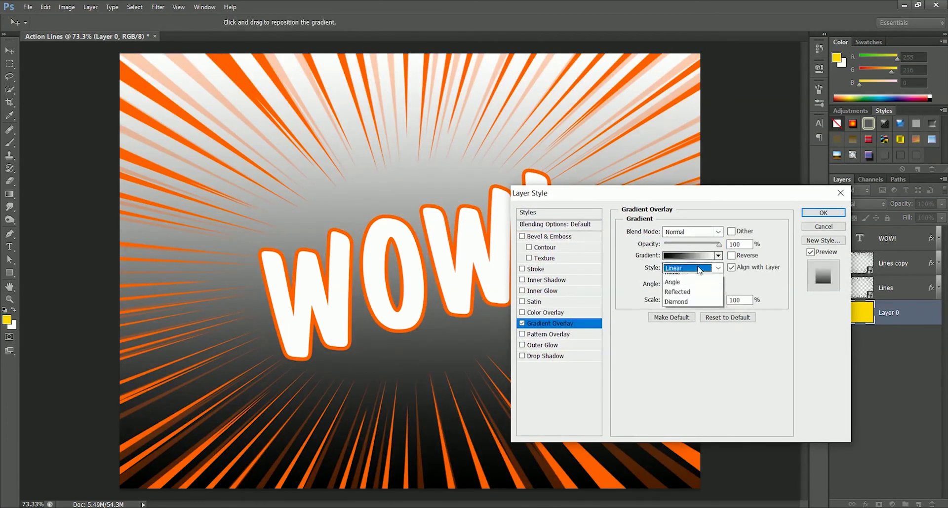
left_click(675, 286)
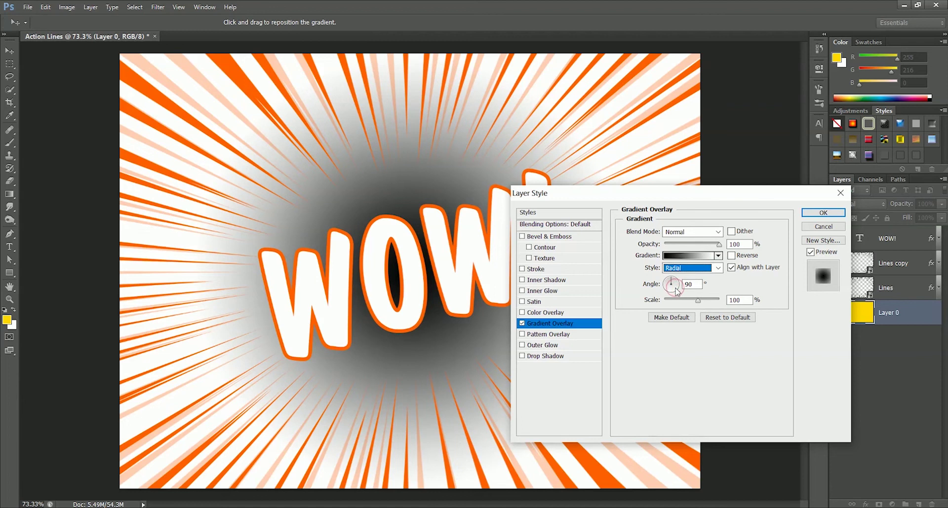
left_click(731, 256)
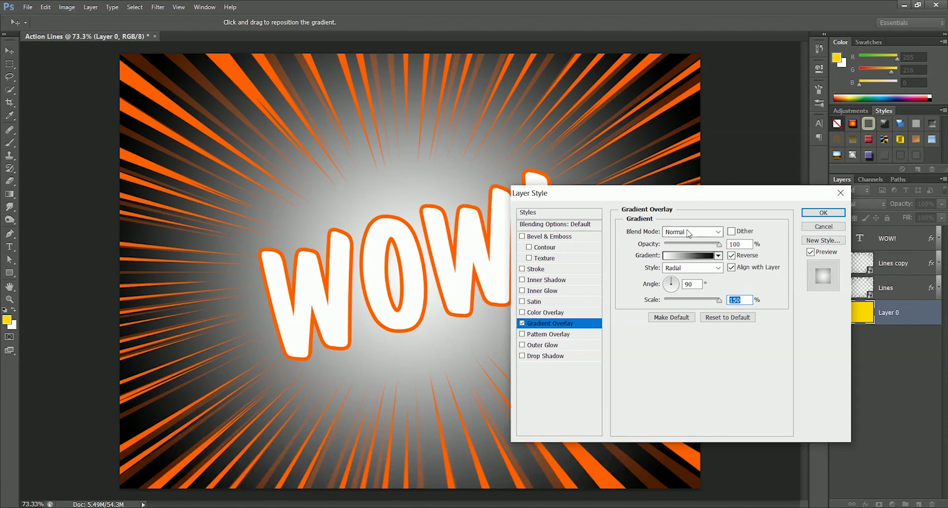
left_click(694, 235)
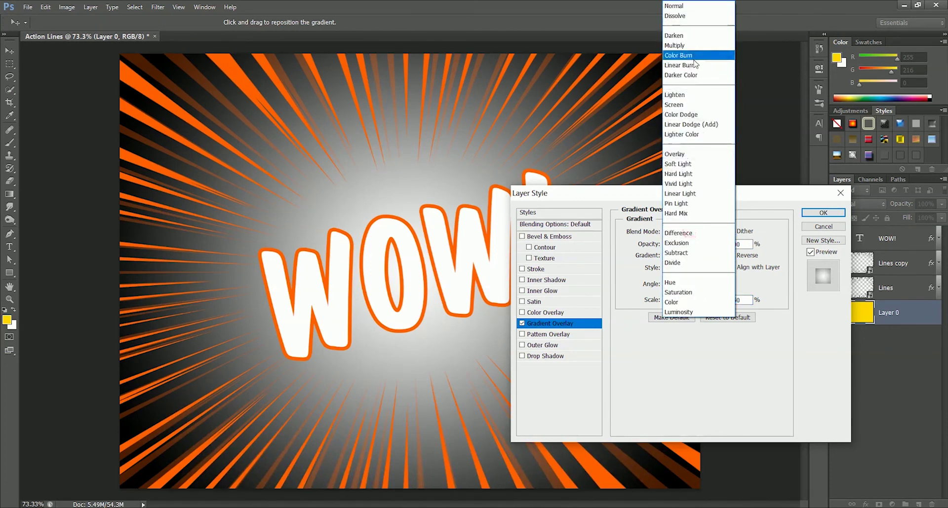
left_click(695, 63)
double_click(749, 243)
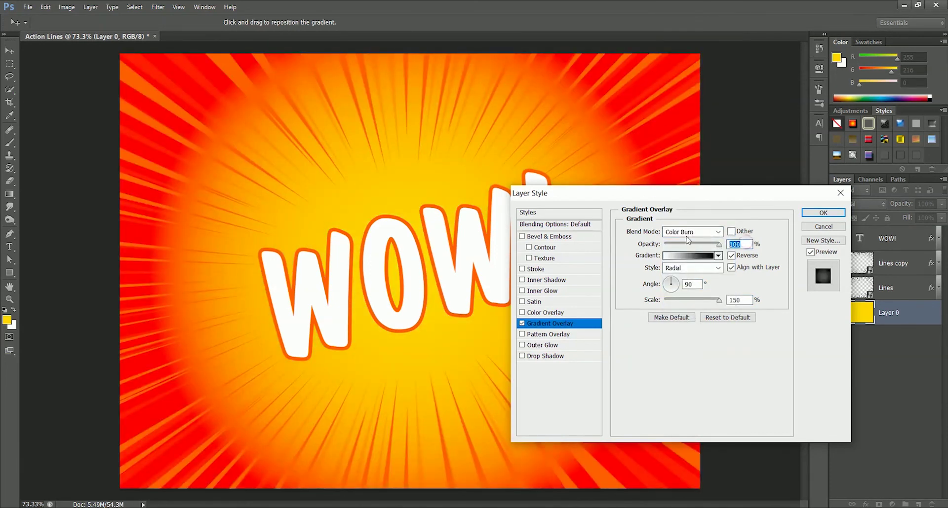
key("Return")
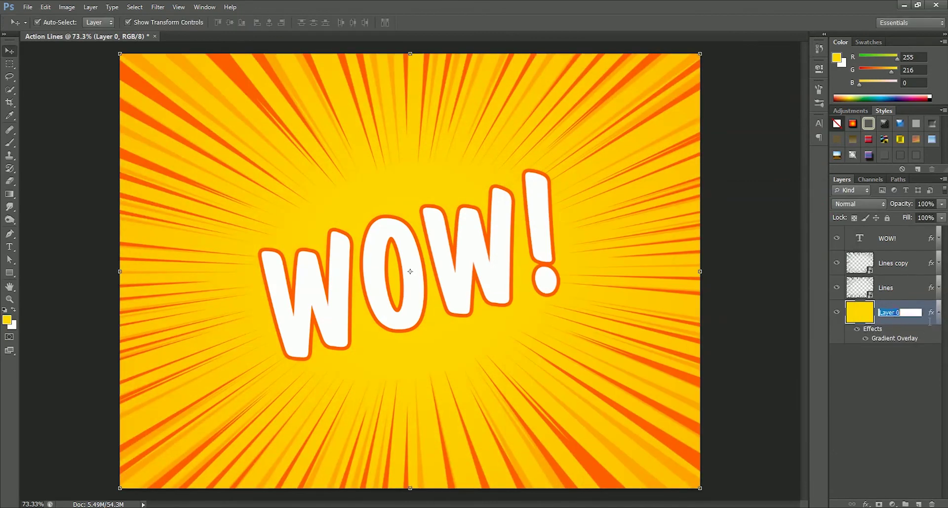